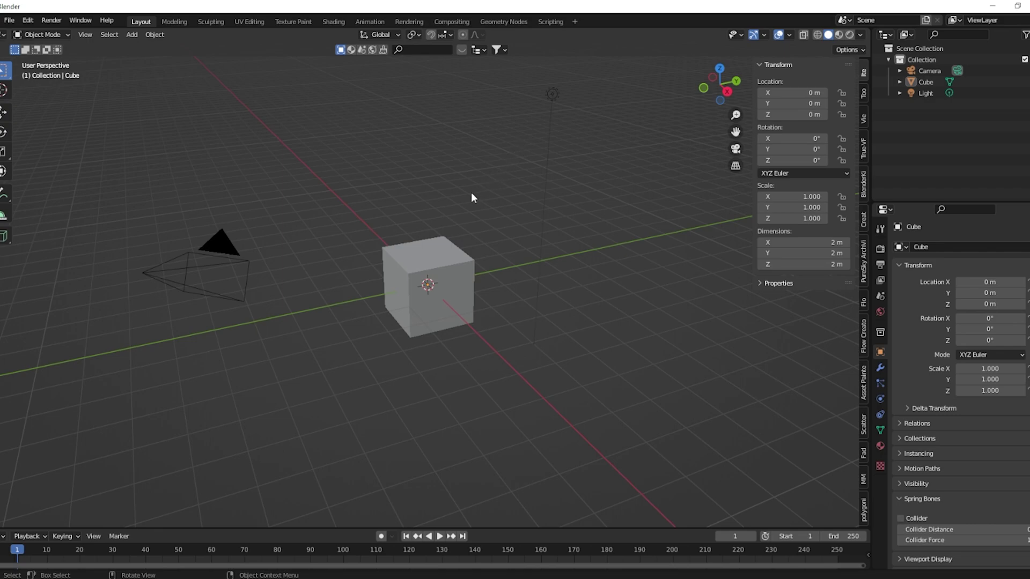
Zoom the viewport in and out, then select the default 2 m cube at the origin
scroll(473, 193, "up", 2)
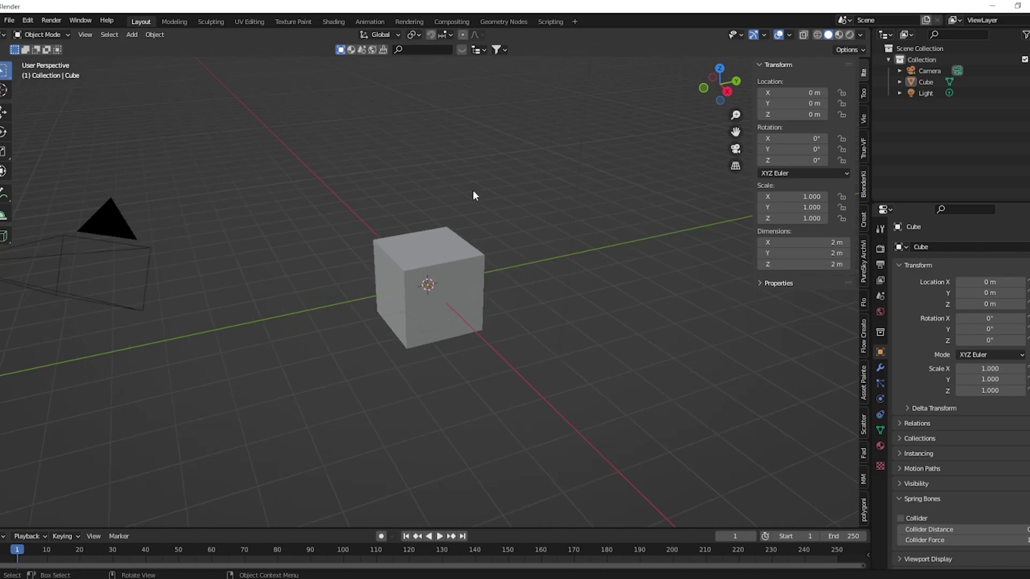
scroll(473, 195, "down", 2)
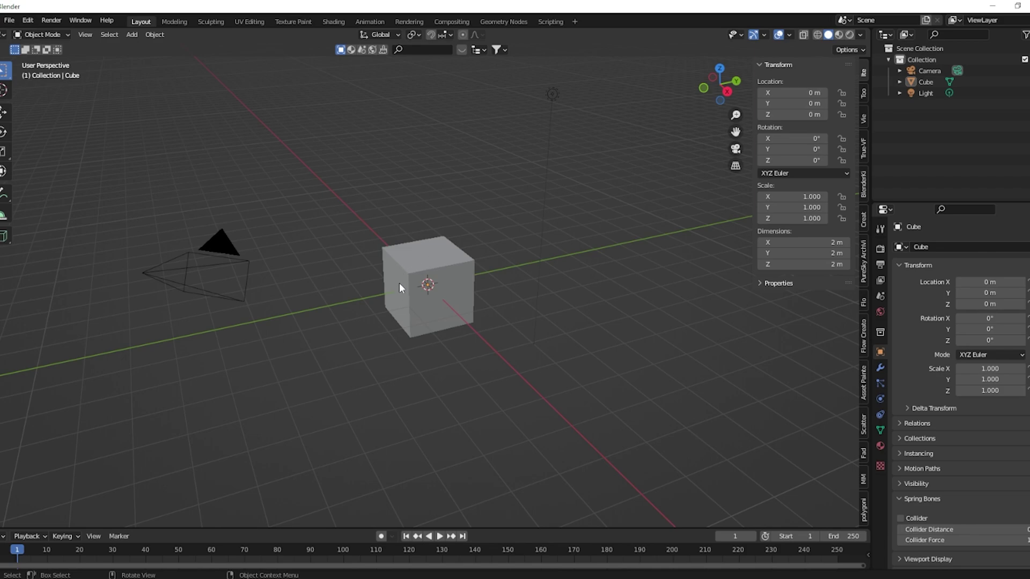
left_click(400, 260)
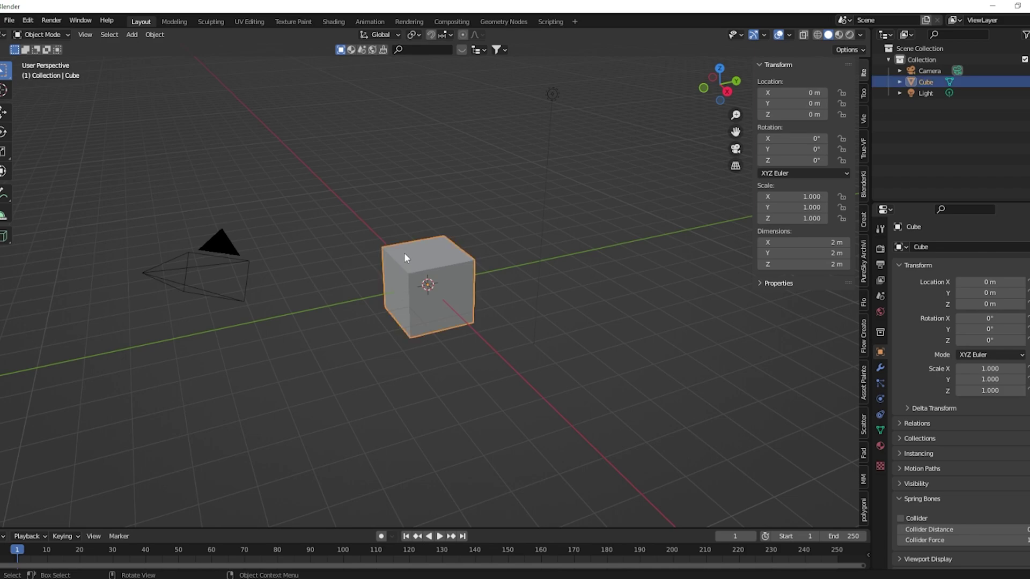
Delete the cube and import the Chika Fujiwara 2 edit PMX model with Fix IK Links enabled
key("Delete")
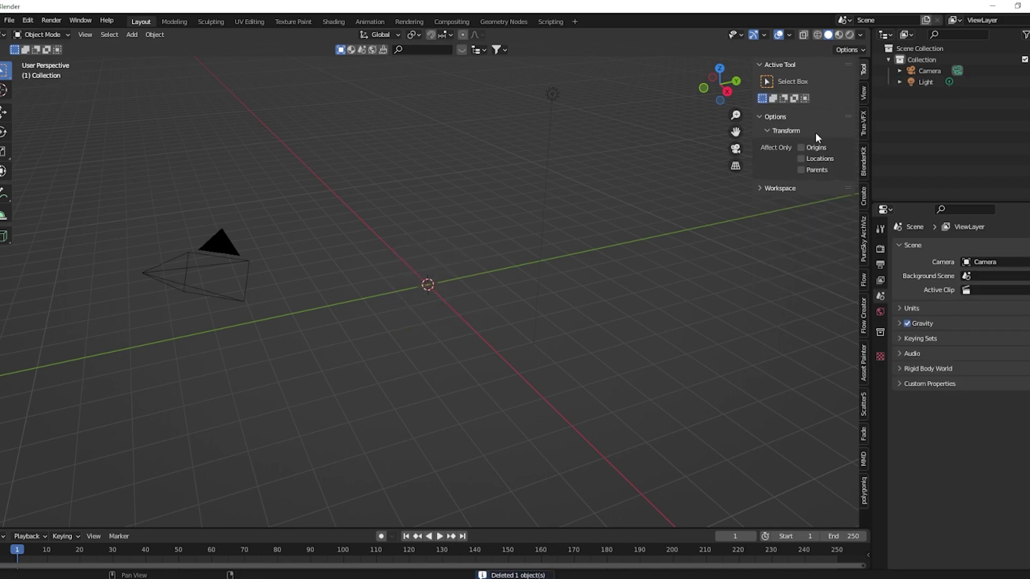
left_click(864, 462)
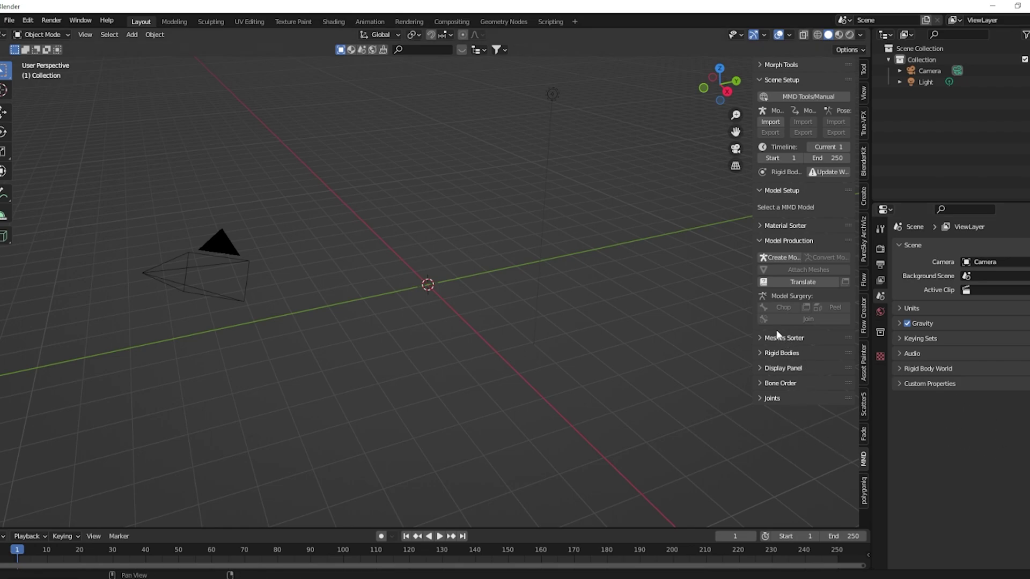
left_click(771, 123)
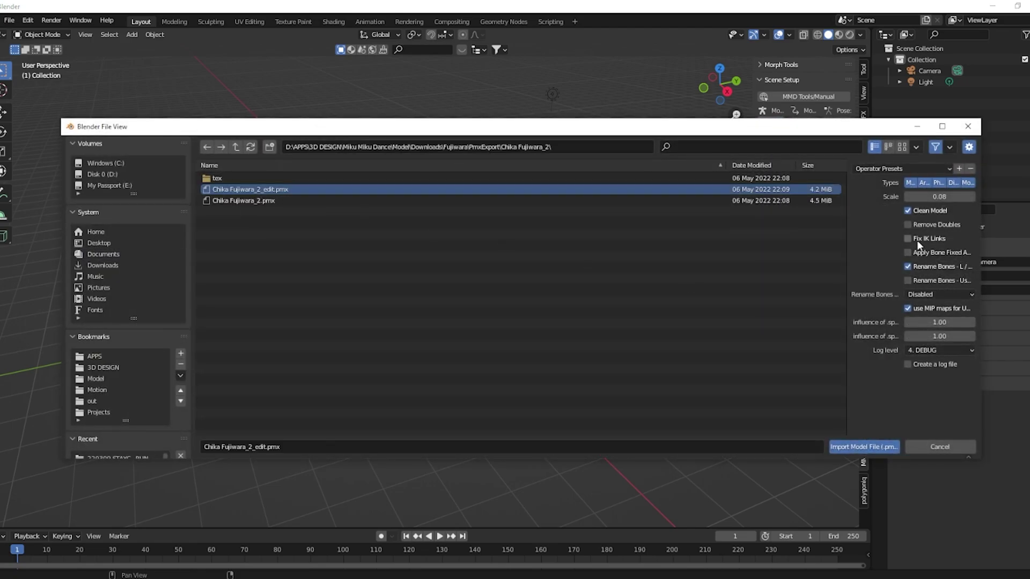
left_click(929, 241)
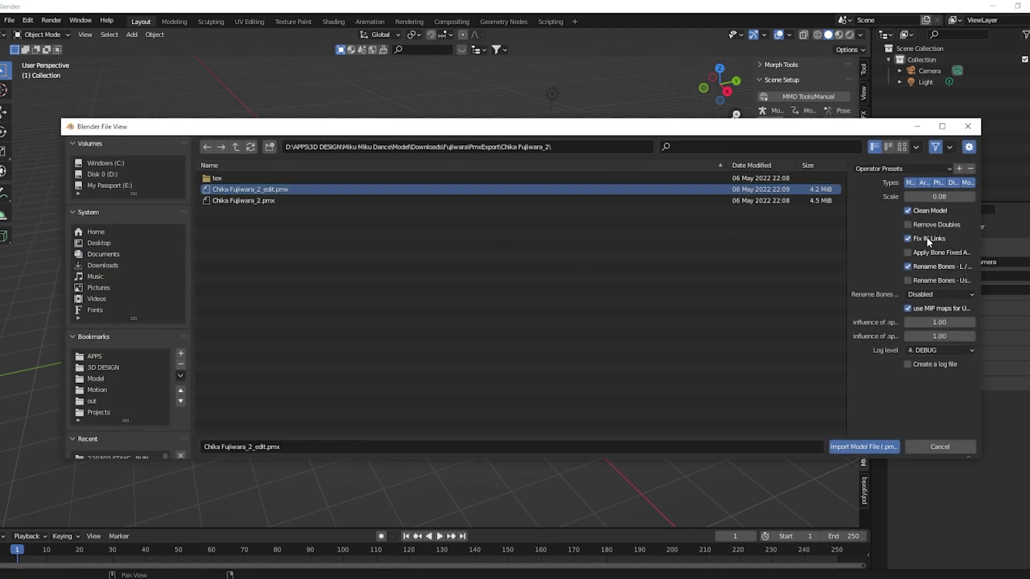
left_click(876, 444)
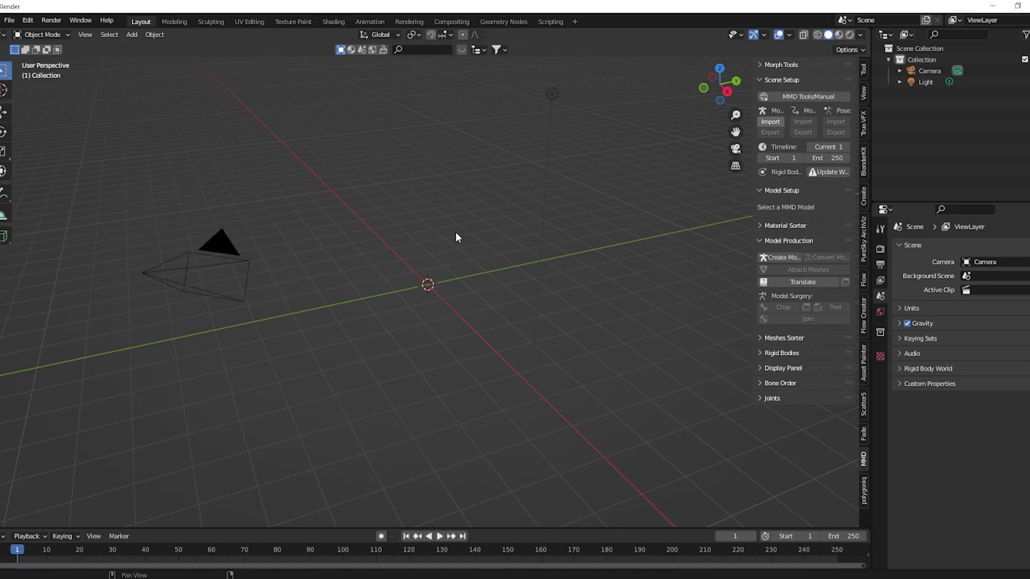
From a front view, import Motion.vmd from the STAYC folder onto the model
scroll(446, 196, "up", 5)
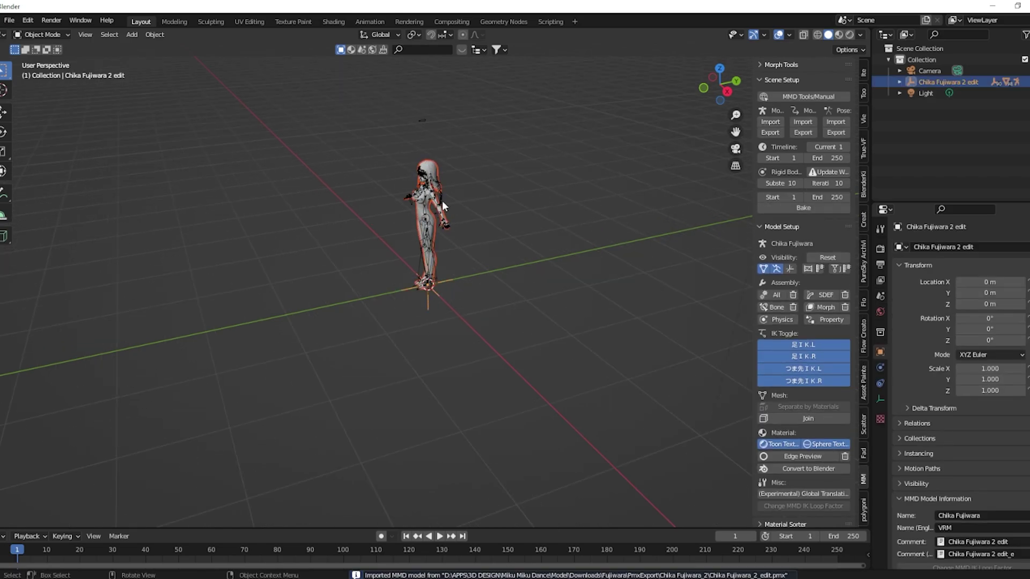
middle_click_drag(445, 119, 559, 210)
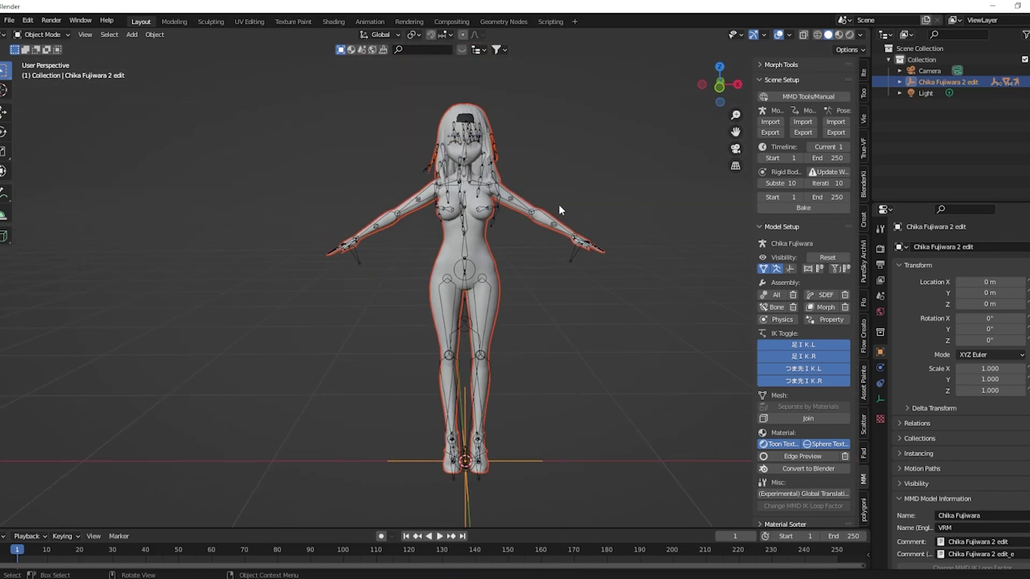
left_click(803, 121)
double_click(259, 211)
left_click(260, 201)
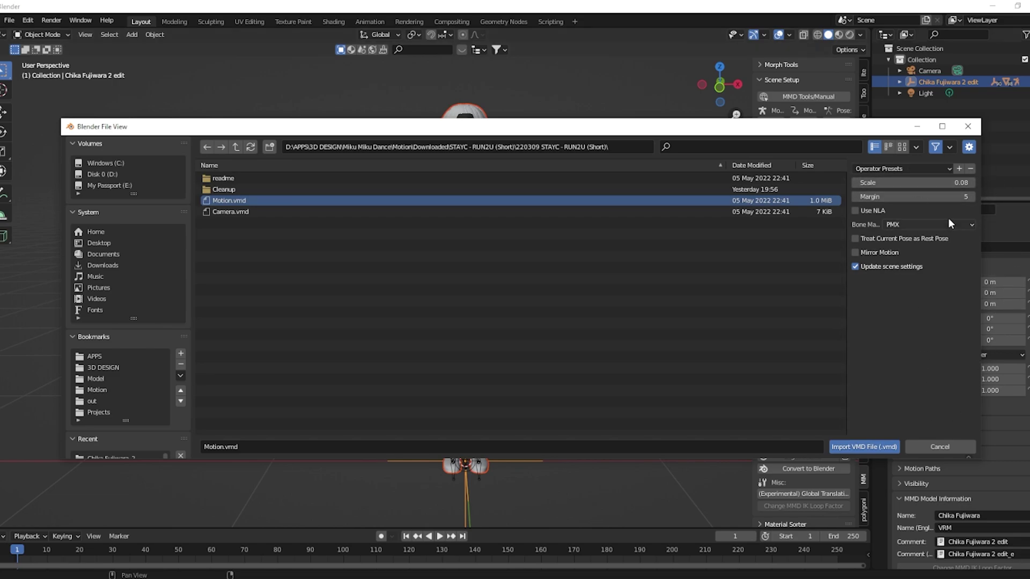
left_click(869, 447)
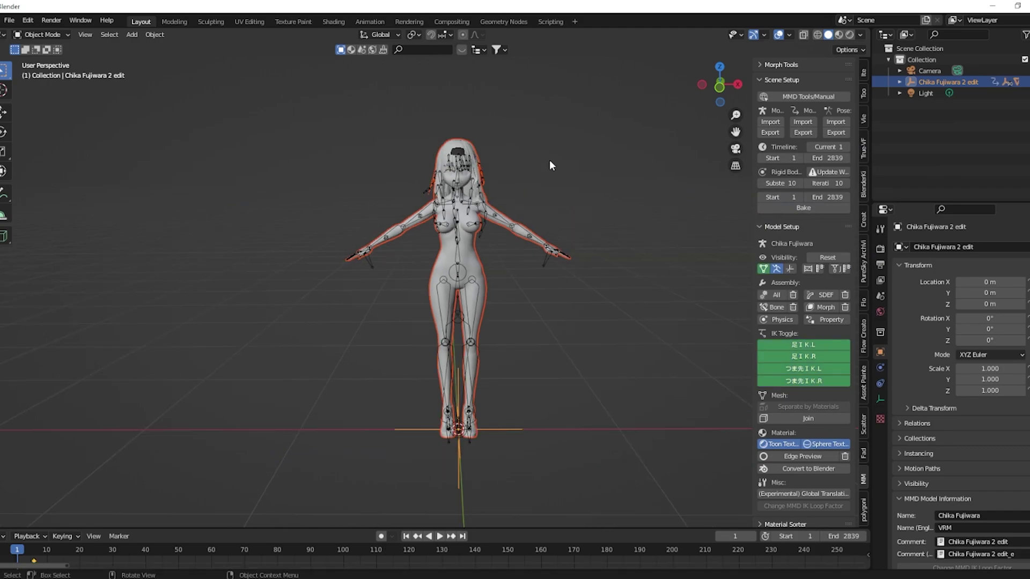
Hide the model's armature bones and switch to Material Preview shading
mouse_move(562, 125)
middle_mouse_down()
mouse_move(575, 127)
mouse_move(568, 134)
middle_mouse_up()
left_click(777, 269)
left_click(838, 34)
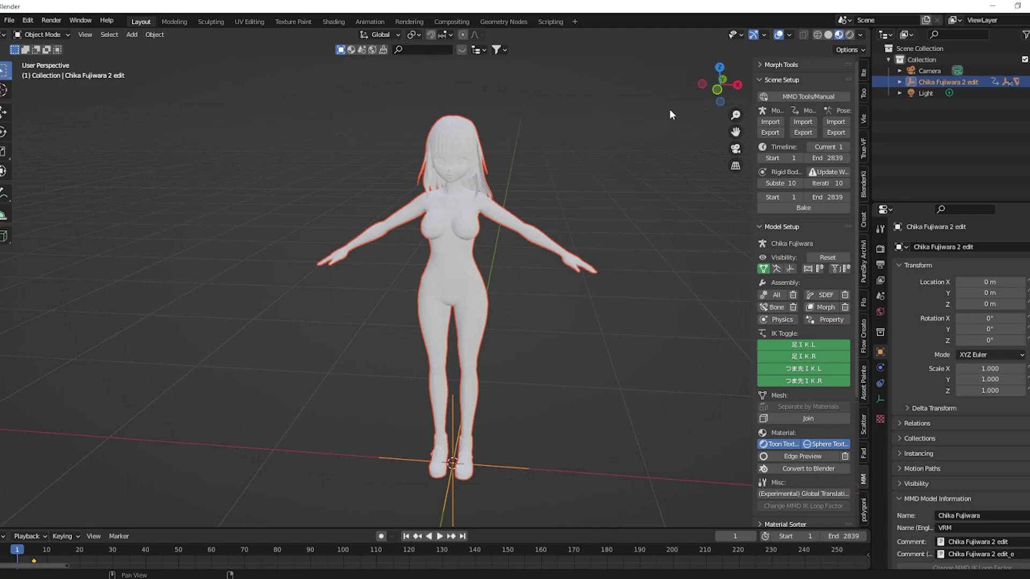
Play the dance while orbiting around the model, then stop and return to frame 0
key("space")
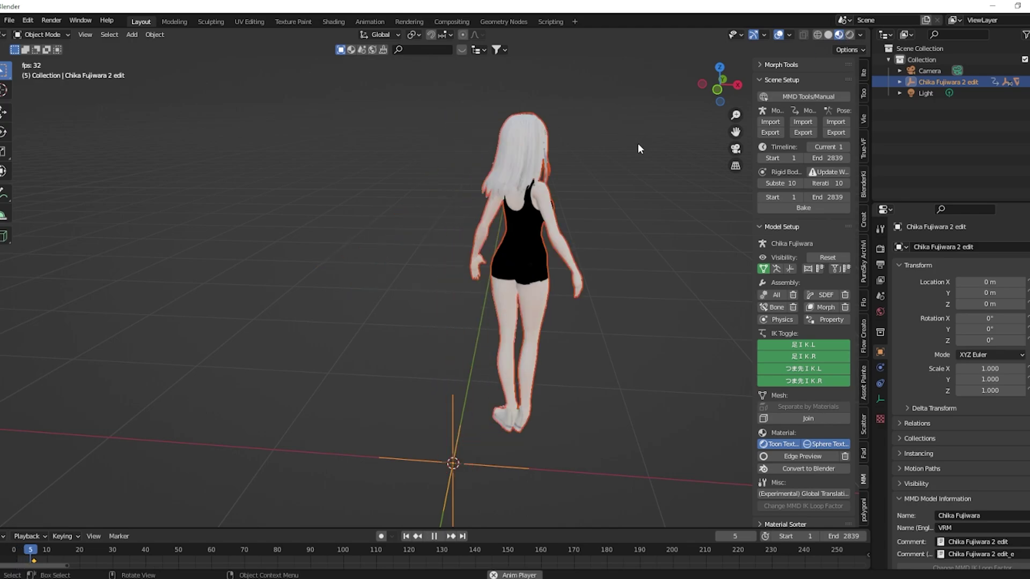
middle_click_drag(603, 154, 407, 142)
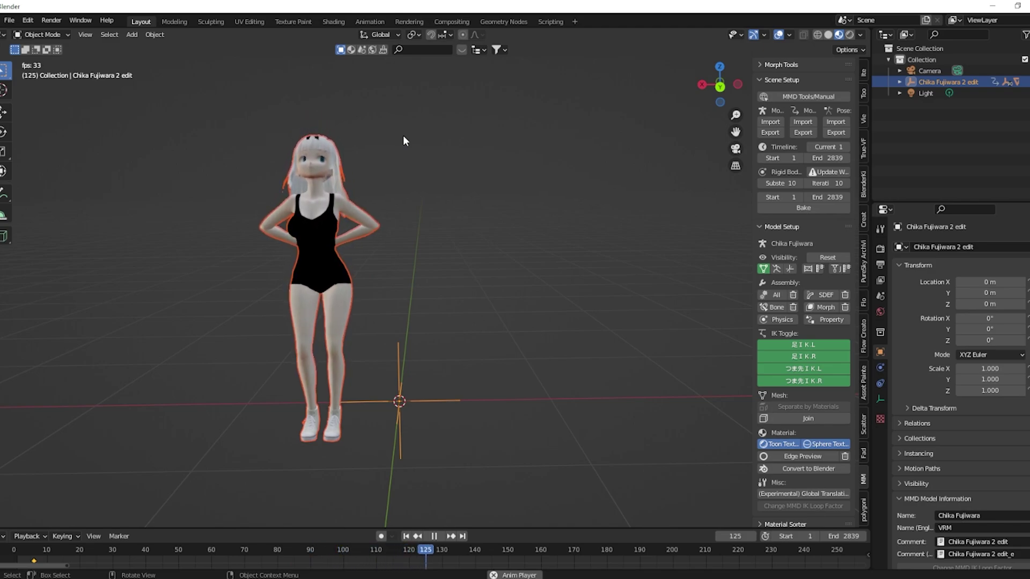
scroll(408, 145, "down", 2)
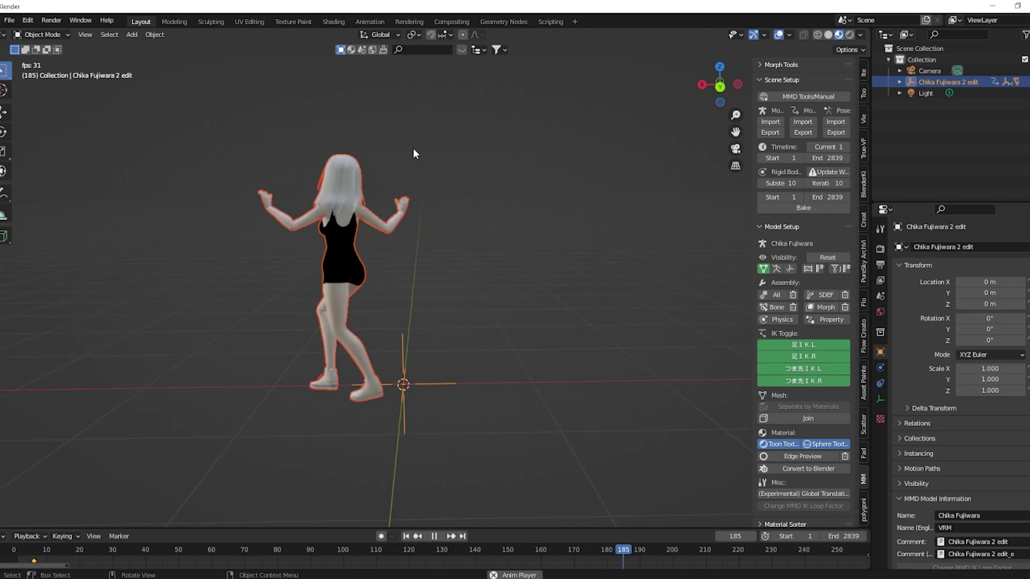
scroll(350, 192, "up", 3)
scroll(350, 192, "down", 2)
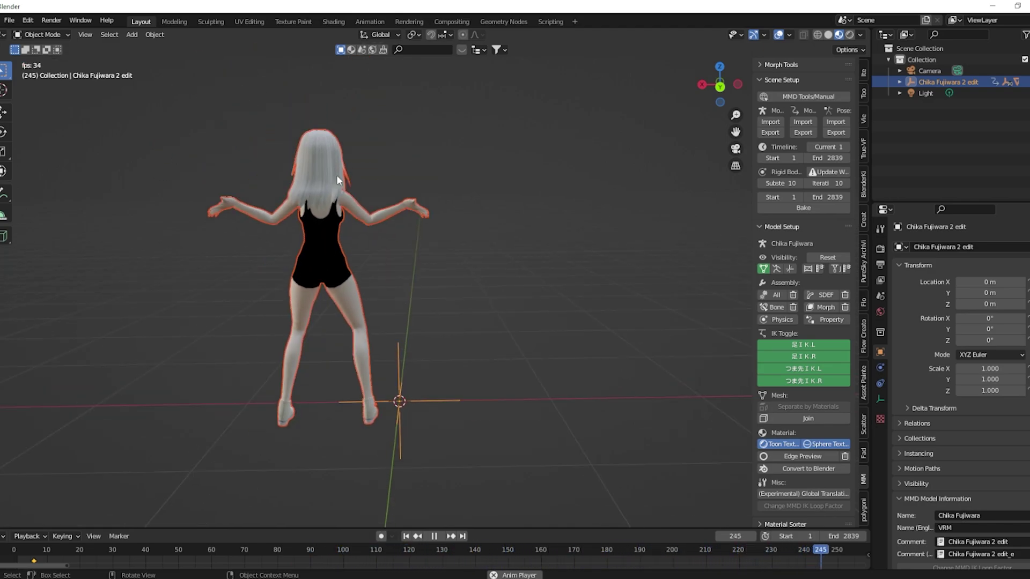
middle_click_drag(344, 176, 559, 177)
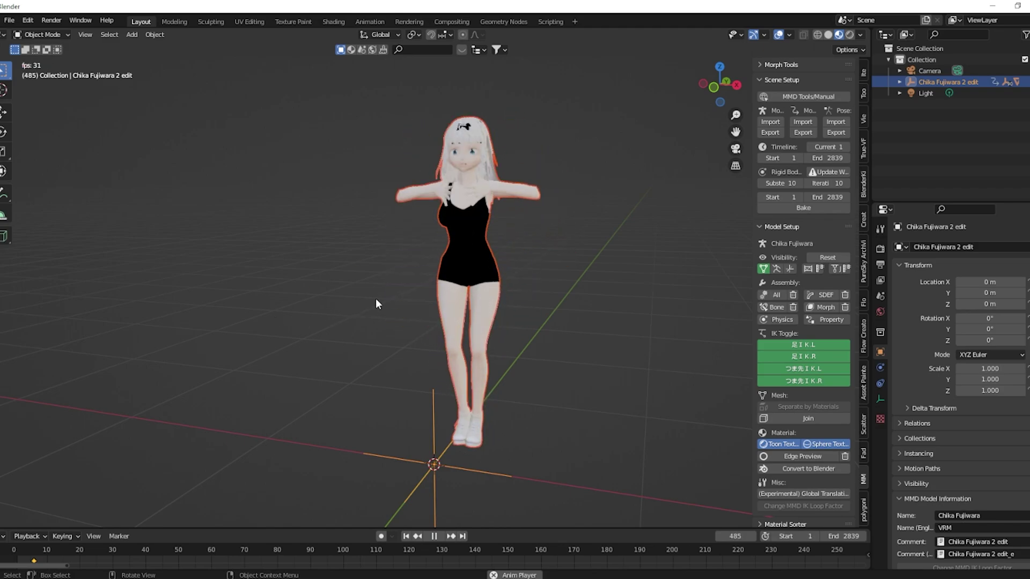
key("space")
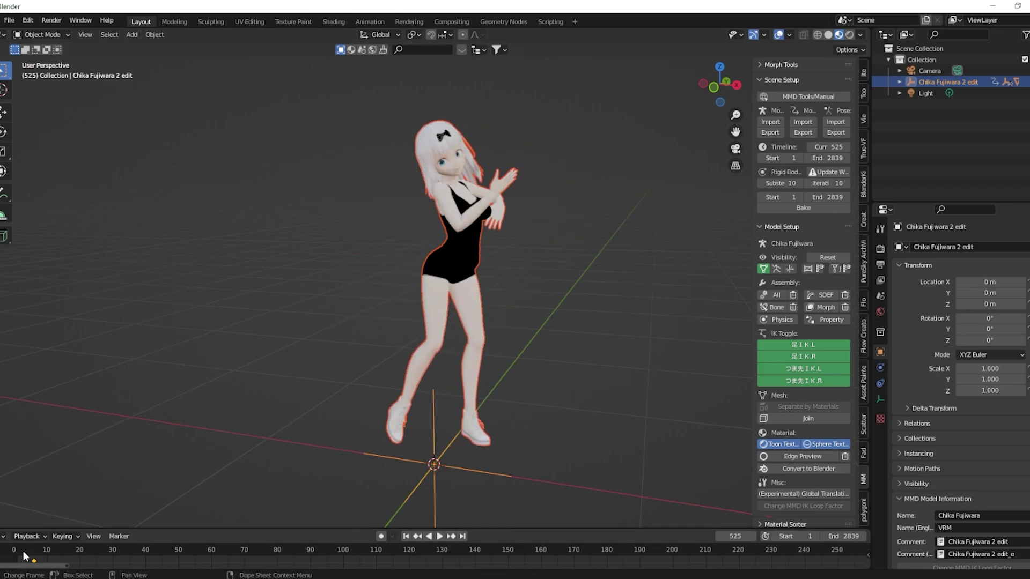
left_click(15, 554)
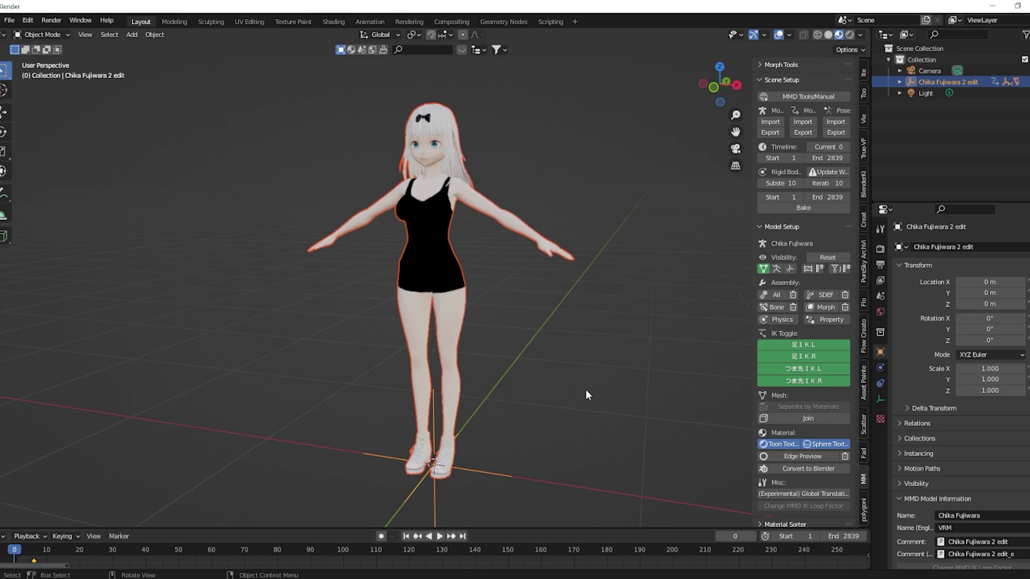
Build the MMD physics rig, start playback, and switch to Solid shading
left_click(778, 320)
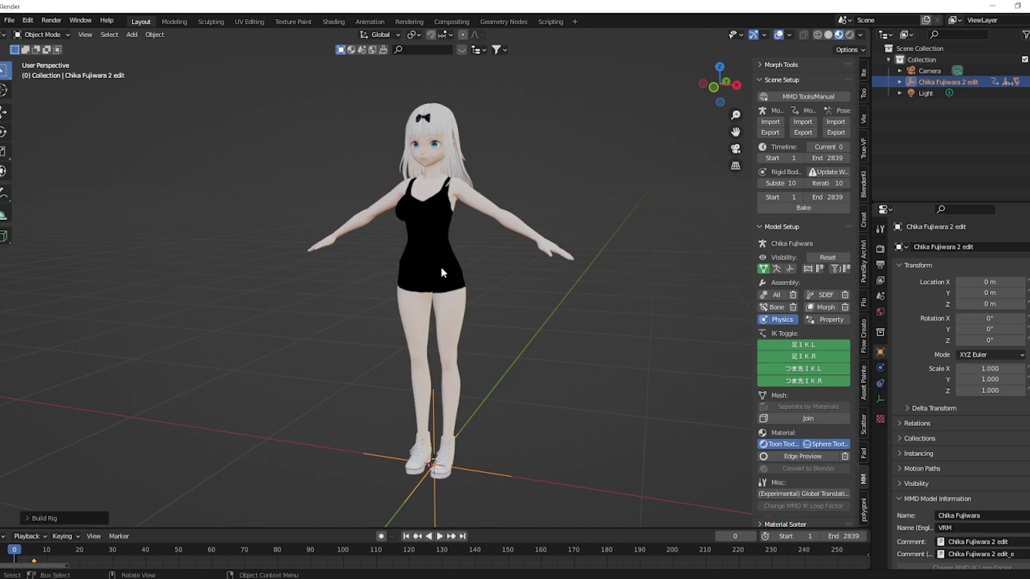
key("space")
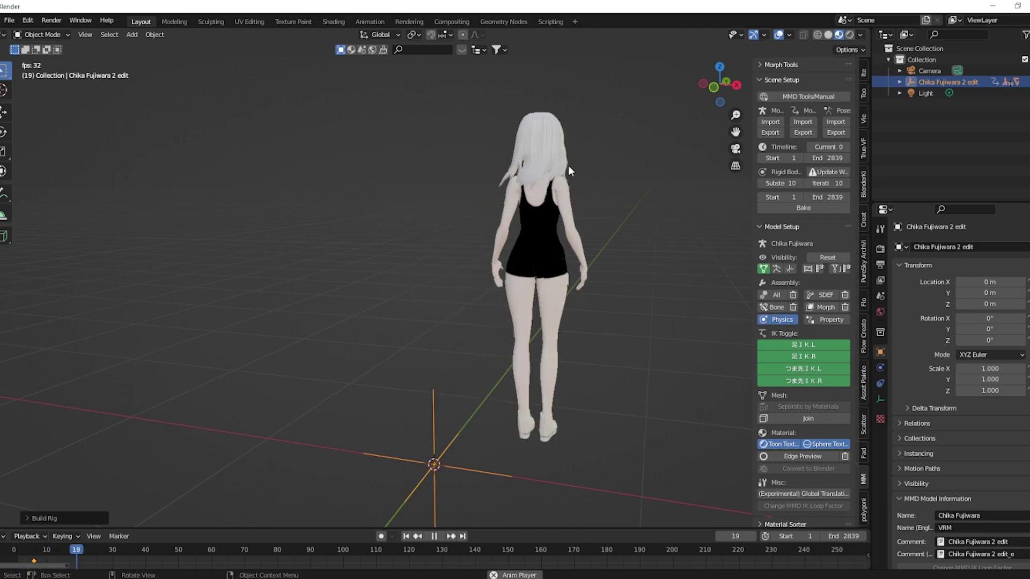
middle_click_drag(569, 166, 339, 165)
scroll(363, 156, "up", 1)
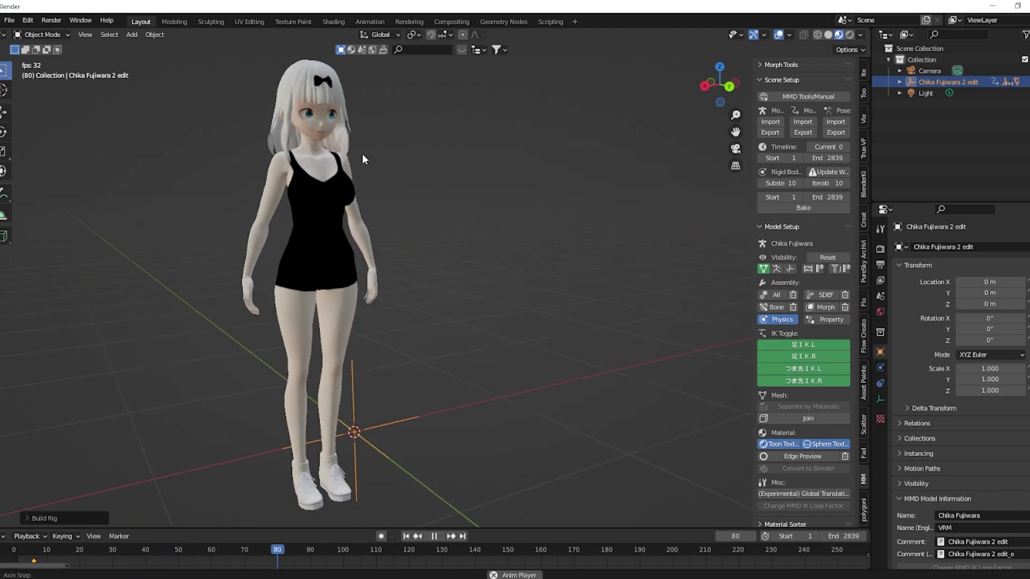
left_click(829, 34)
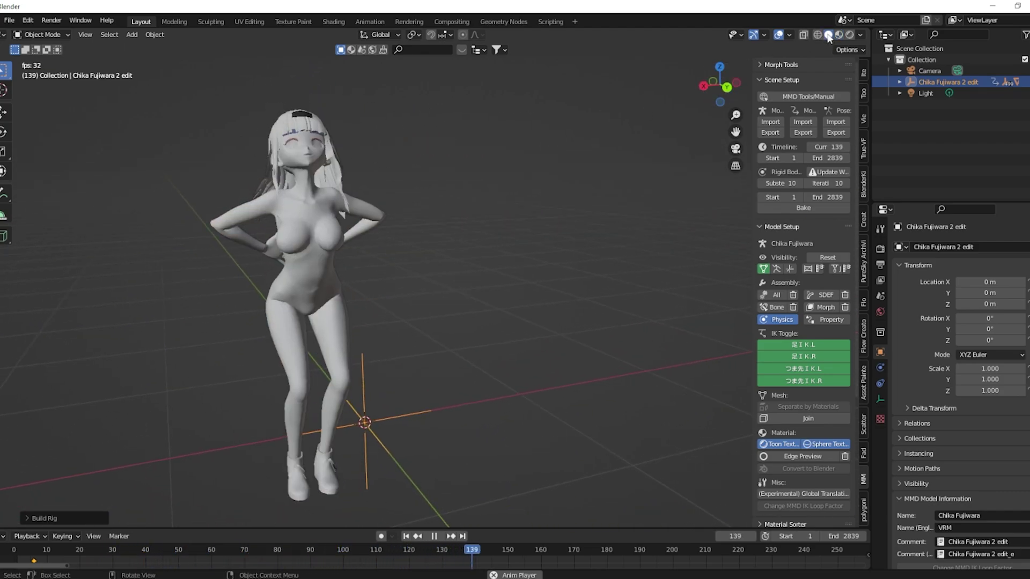
Watch the dance from side and front views, then stop and return to frame 1
mouse_move(558, 122)
middle_mouse_down()
mouse_move(331, 138)
mouse_move(372, 140)
mouse_move(348, 136)
middle_mouse_up()
middle_click_drag(530, 162, 535, 162)
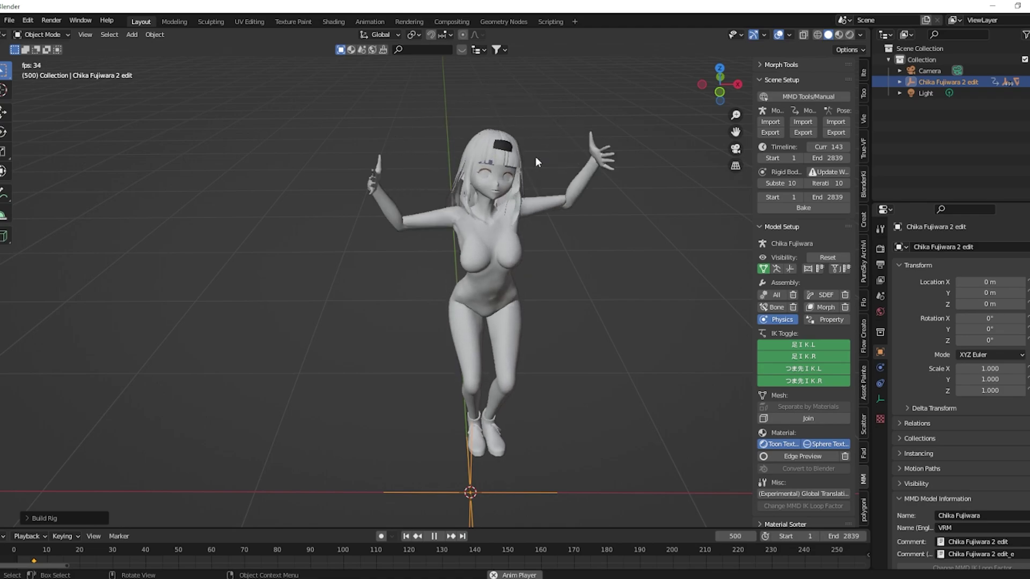
key("space")
left_click_drag(25, 550, 17, 550)
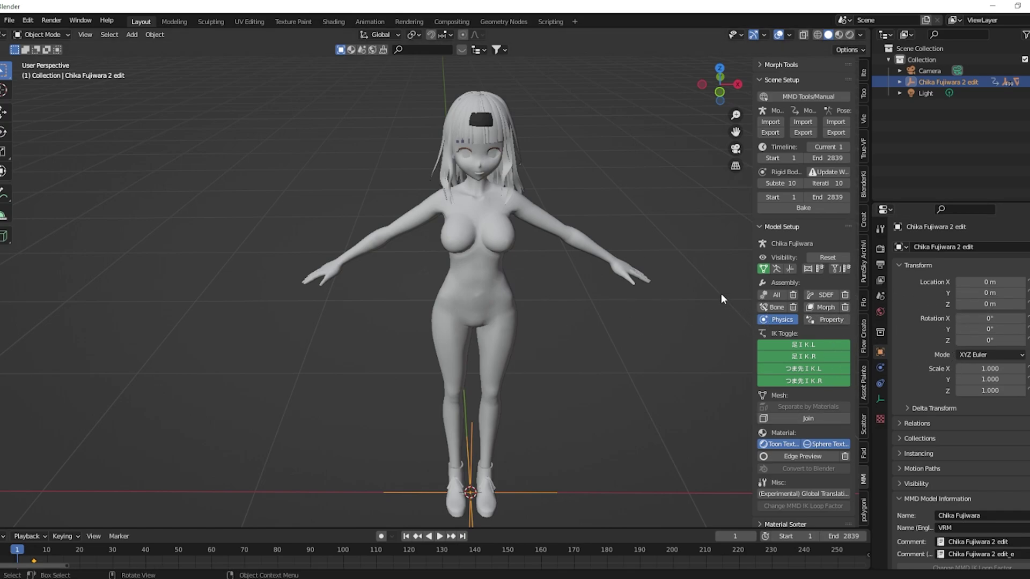
Show the bones via MMD Model Setup and select the Chika Fujiwara 2 edit_arm armature
scroll(581, 267, "up", 2)
middle_click_drag(581, 267, 575, 253)
scroll(575, 253, "down", 4)
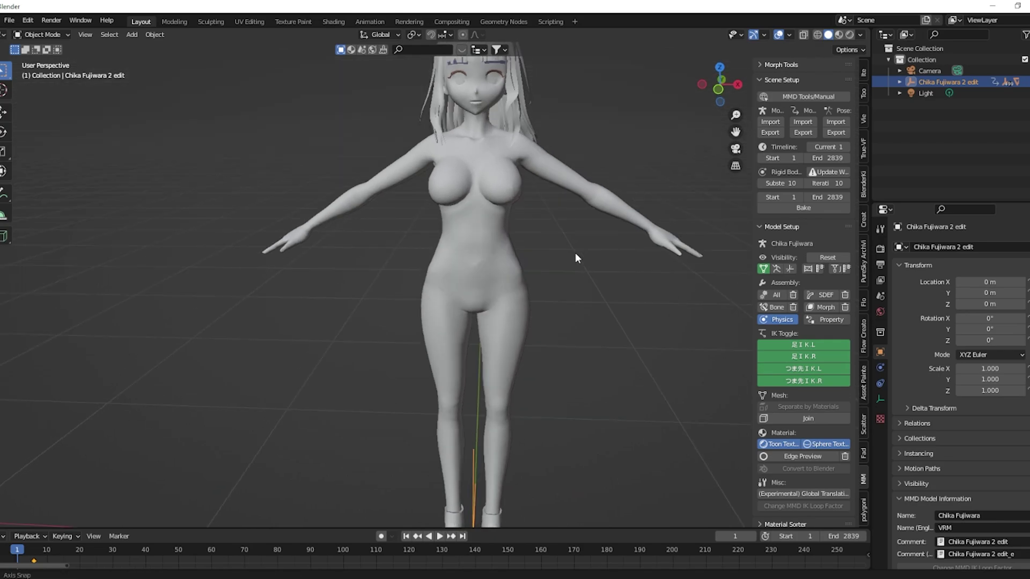
left_click(778, 268)
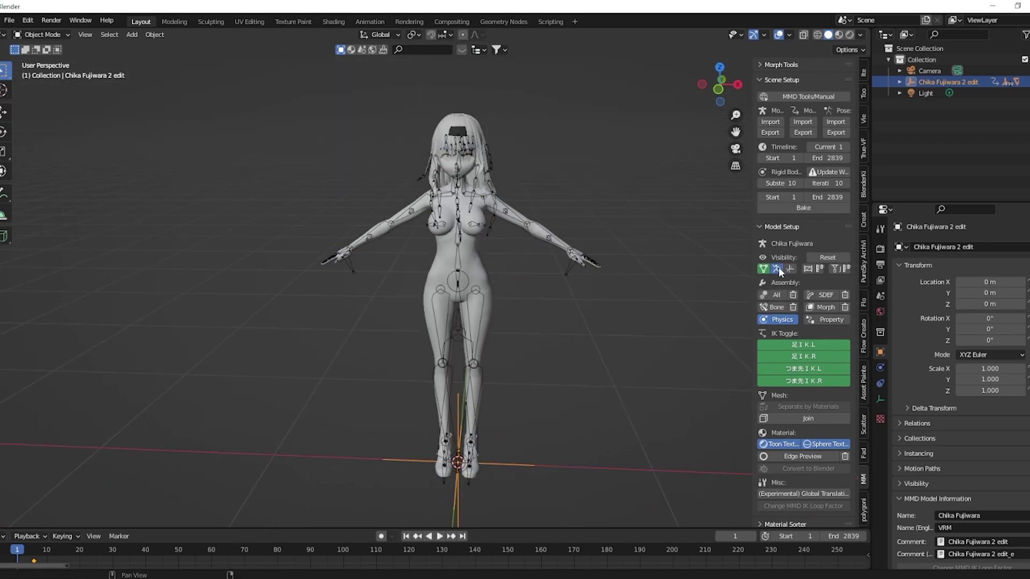
scroll(502, 179, "up", 6)
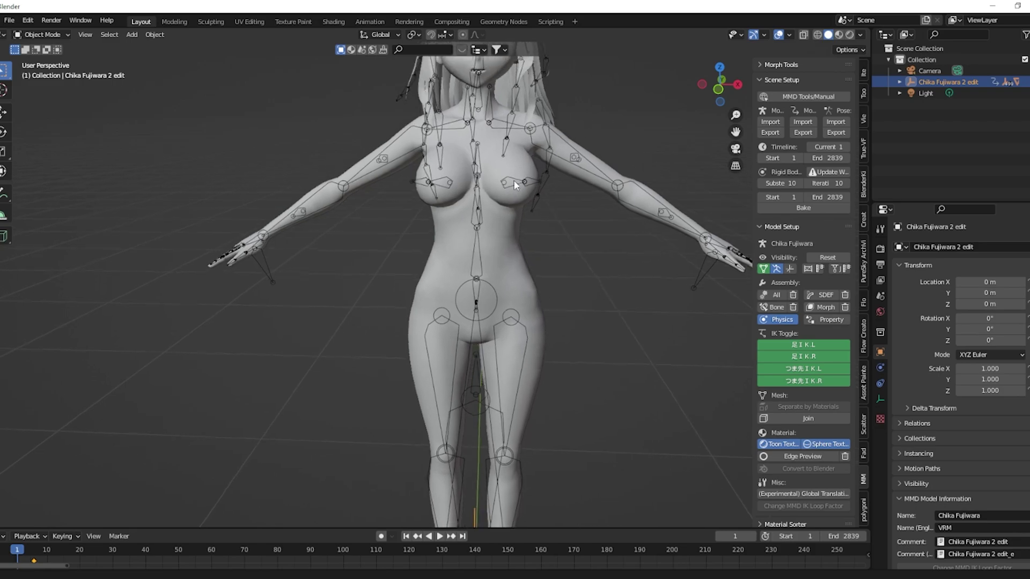
left_click(357, 248)
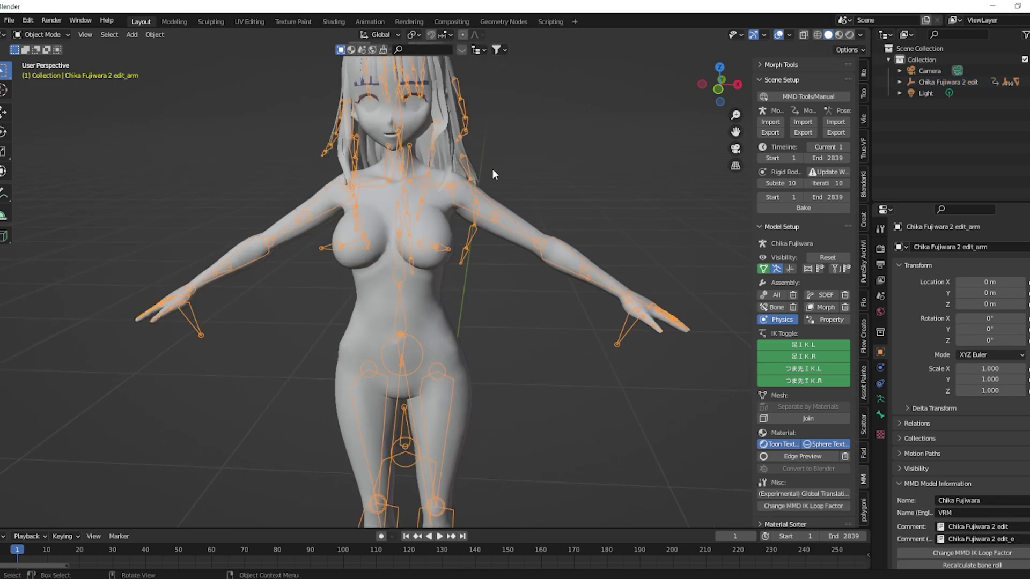
Switch the armature to Pose Mode and select the right chest bone J_Sec_R_Bust1
left_click(67, 34)
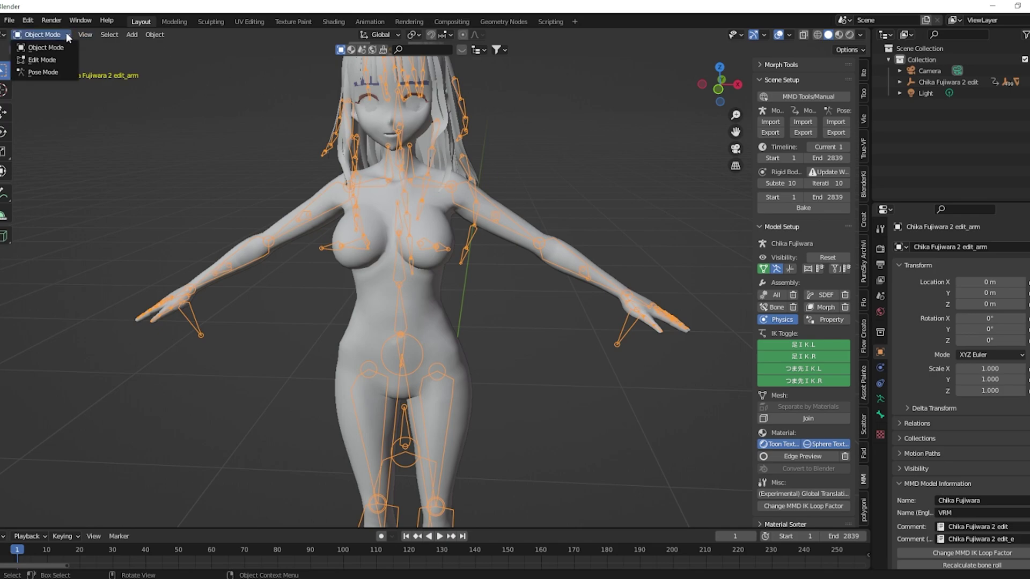
left_click(41, 73)
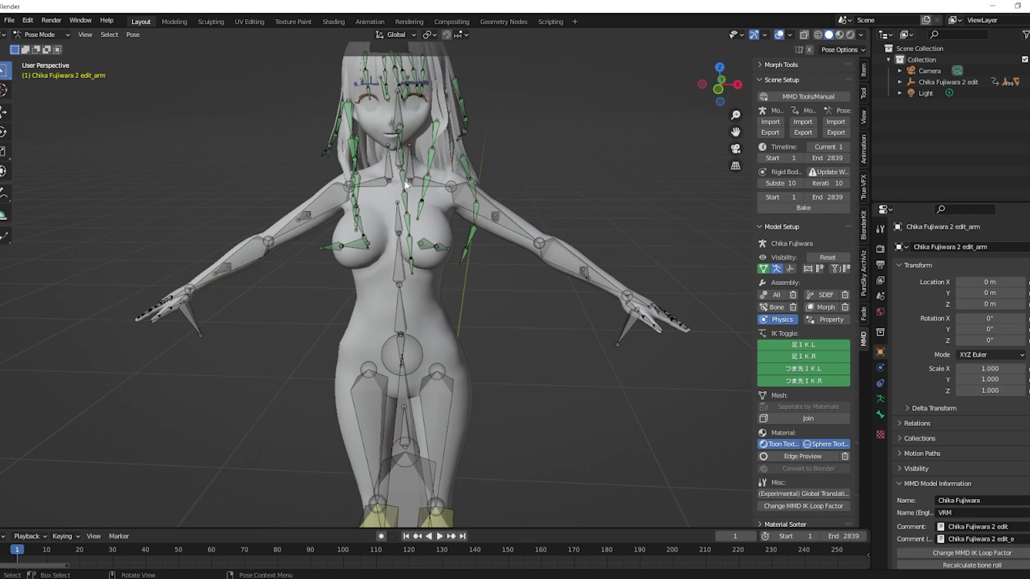
left_click(358, 251)
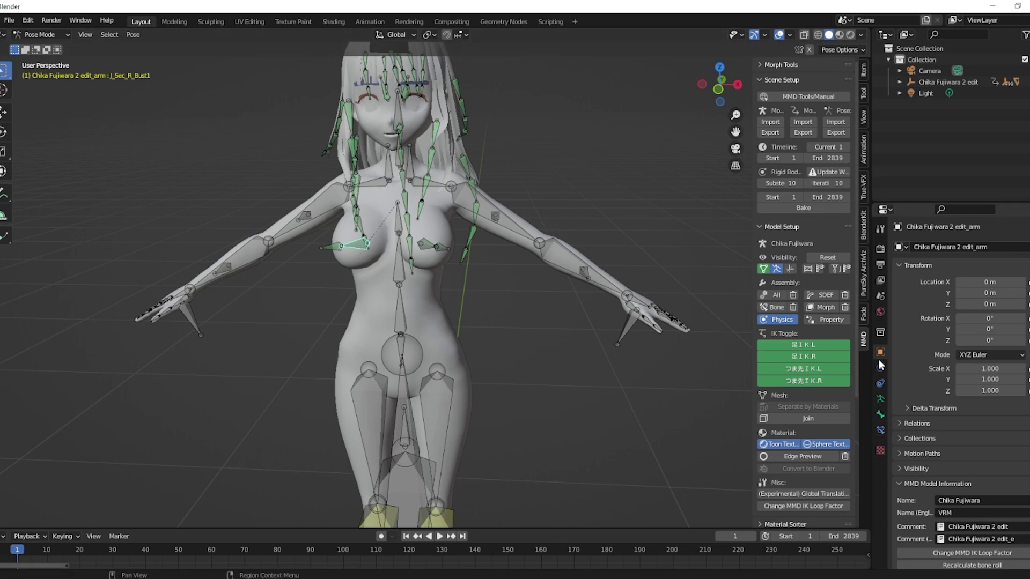
In the Bone tab's Spring Bones panel, enable Spring and Rotation on J_Sec_R_Bust1 with Bouncy 1
left_click(880, 414)
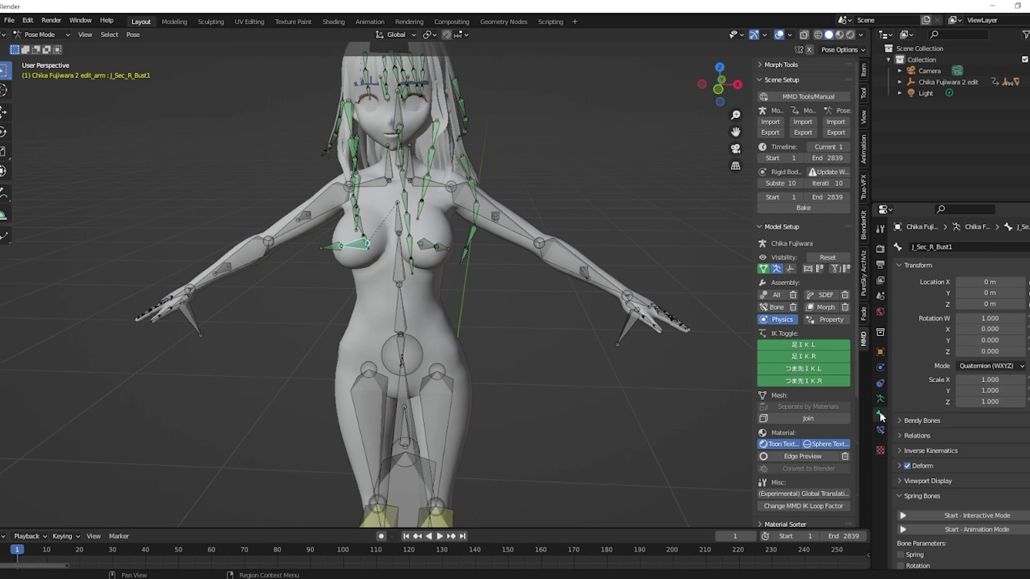
scroll(939, 429, "down", 5)
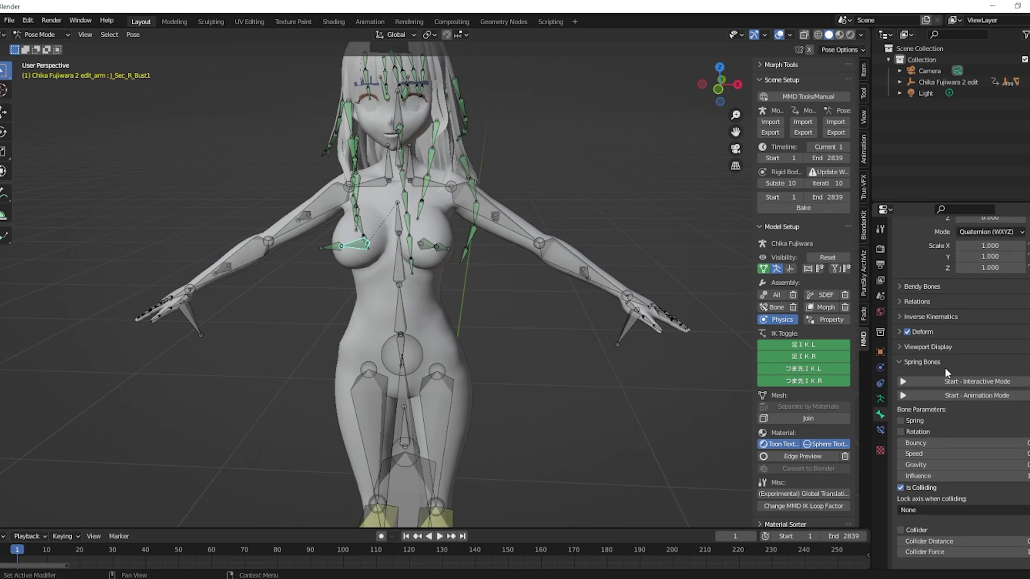
scroll(936, 373, "down", 3)
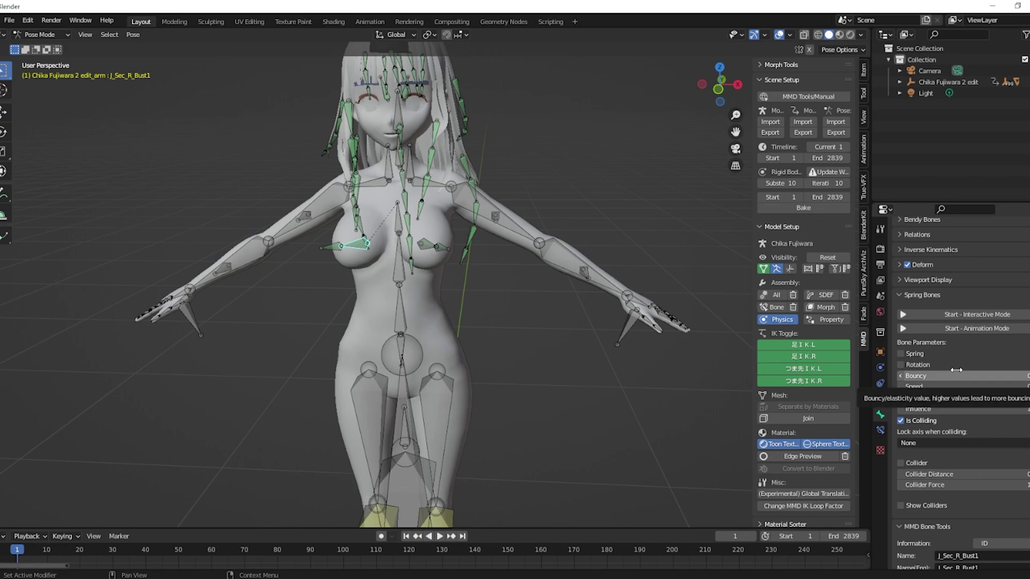
left_click(915, 355)
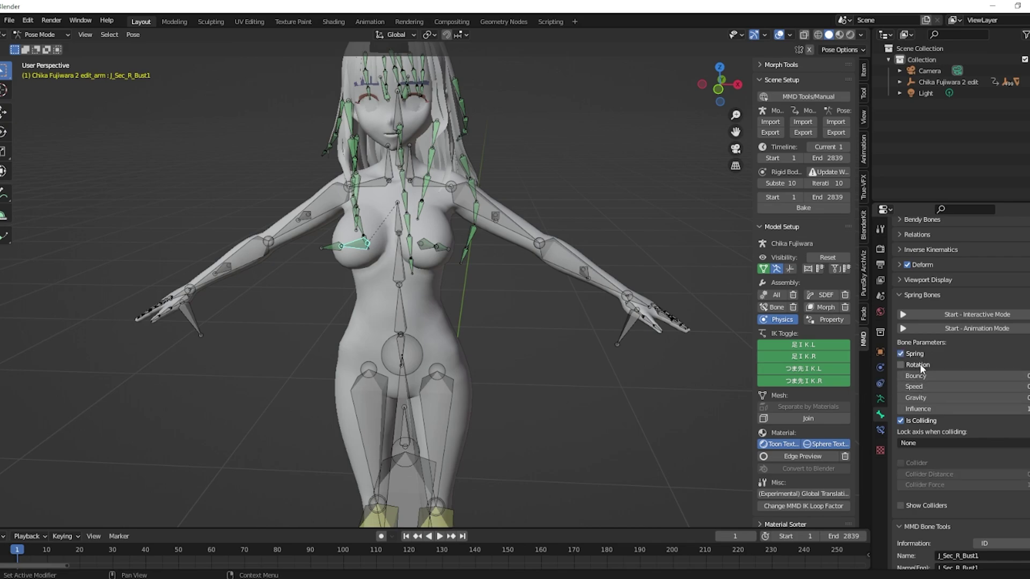
left_click(918, 366)
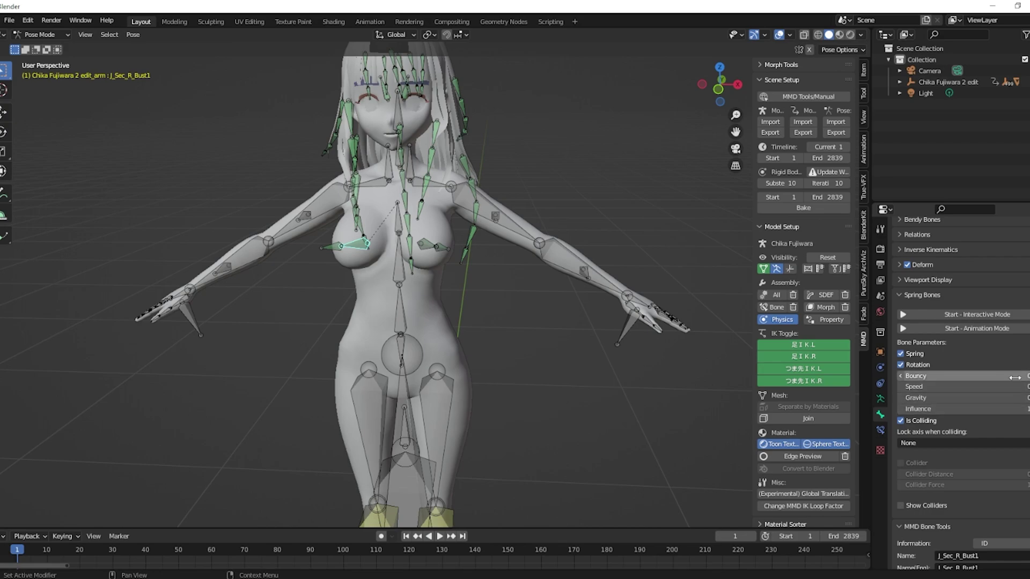
left_click(1016, 377)
type("1")
key("Return")
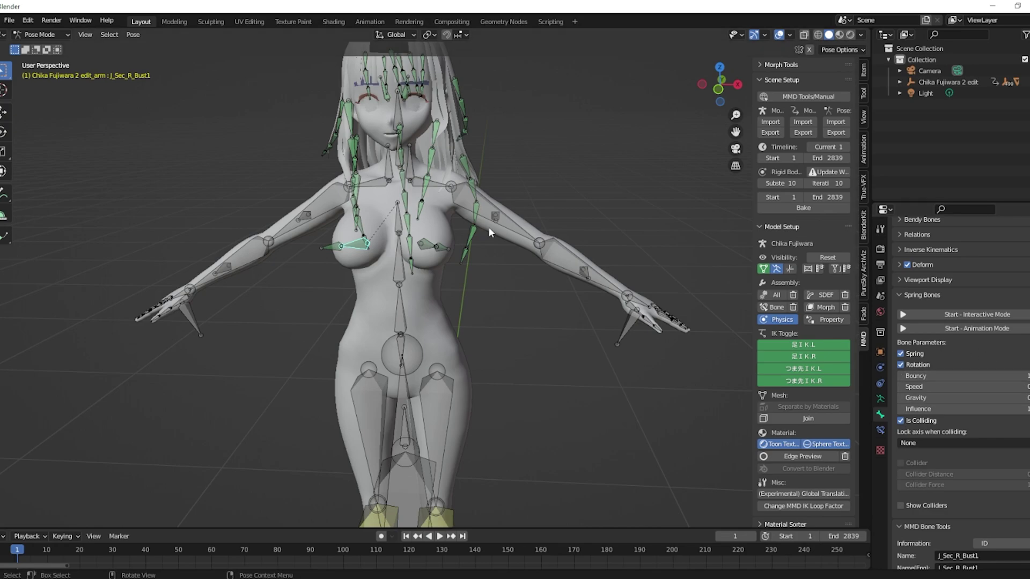
Select J_Sec_R_Bust2 and enable Spring and Rotation with Bouncy 1
left_click(329, 249)
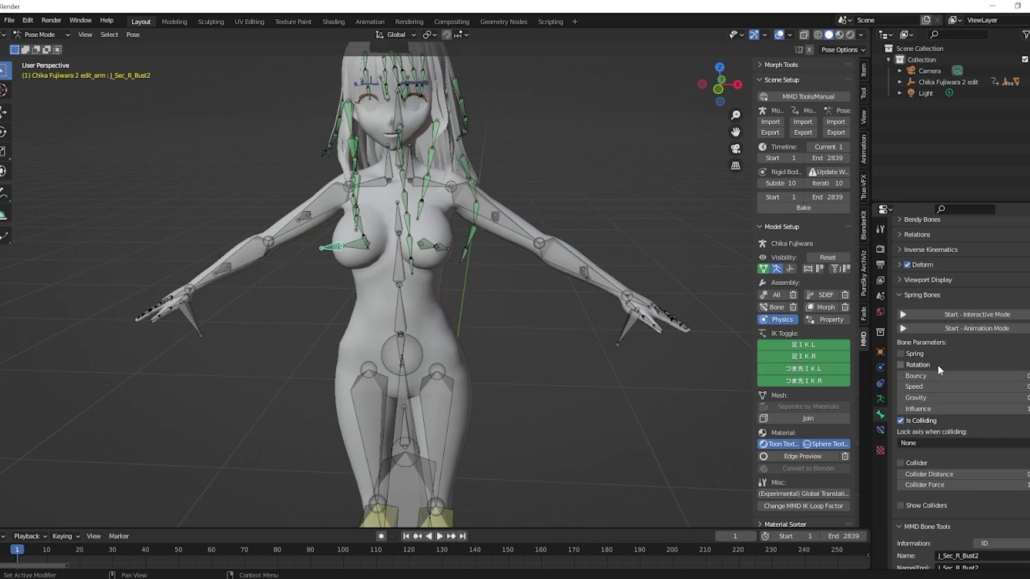
left_click(901, 354)
left_click(901, 365)
double_click(970, 376)
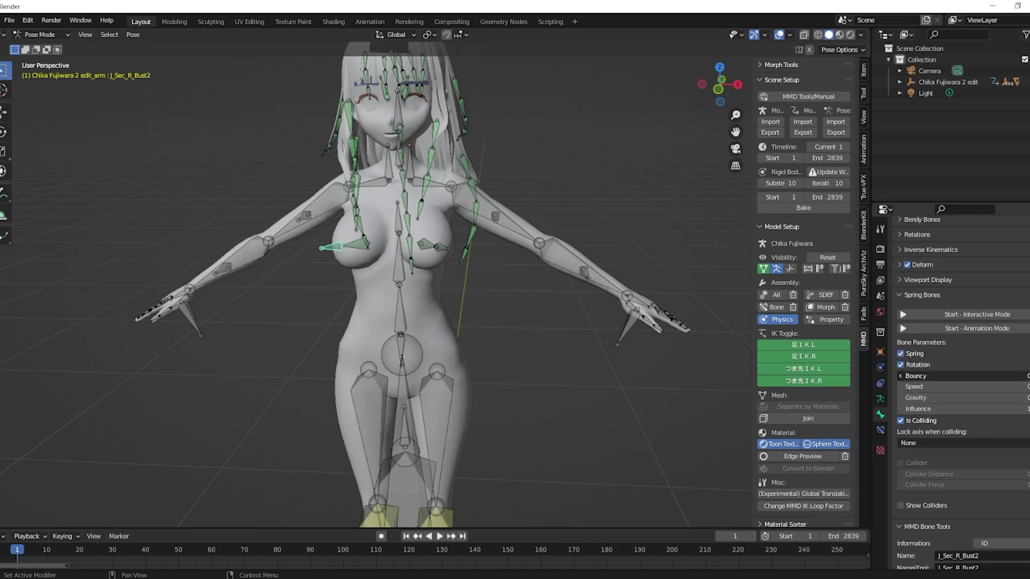
type("1")
key("Return")
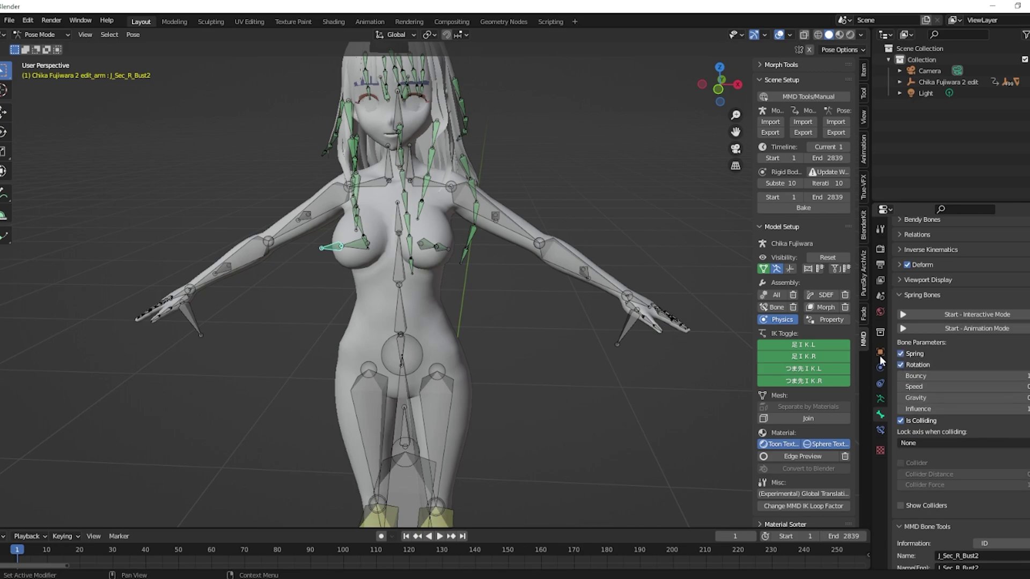
Give J_Sec_L_Bust1 Spring, Rotation and Bouncy 1, then set J_Sec_L_Bust2's Bouncy to 1
left_click(425, 250)
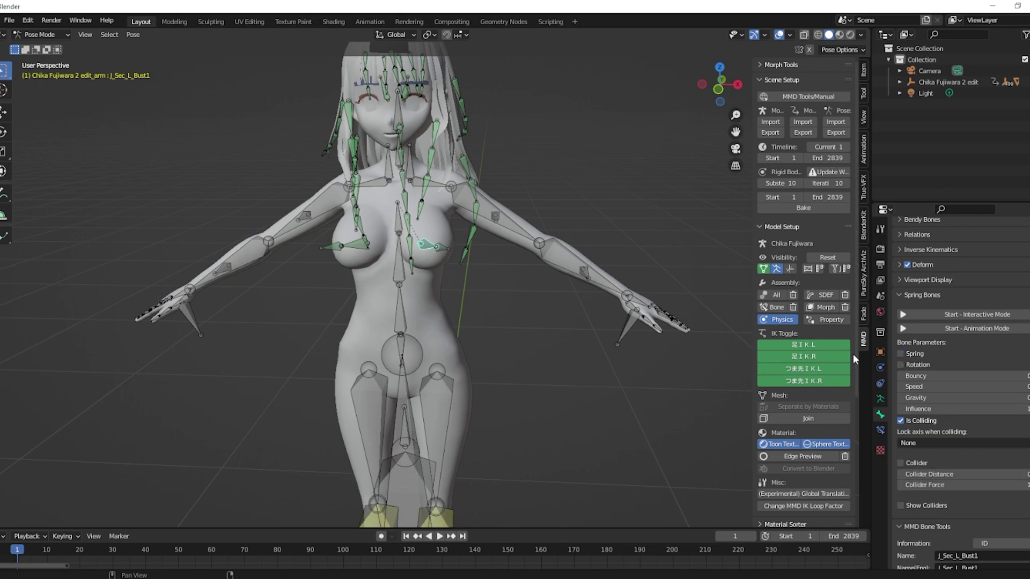
left_click(914, 354)
left_click(910, 366)
double_click(1022, 375)
type("1")
key("Return")
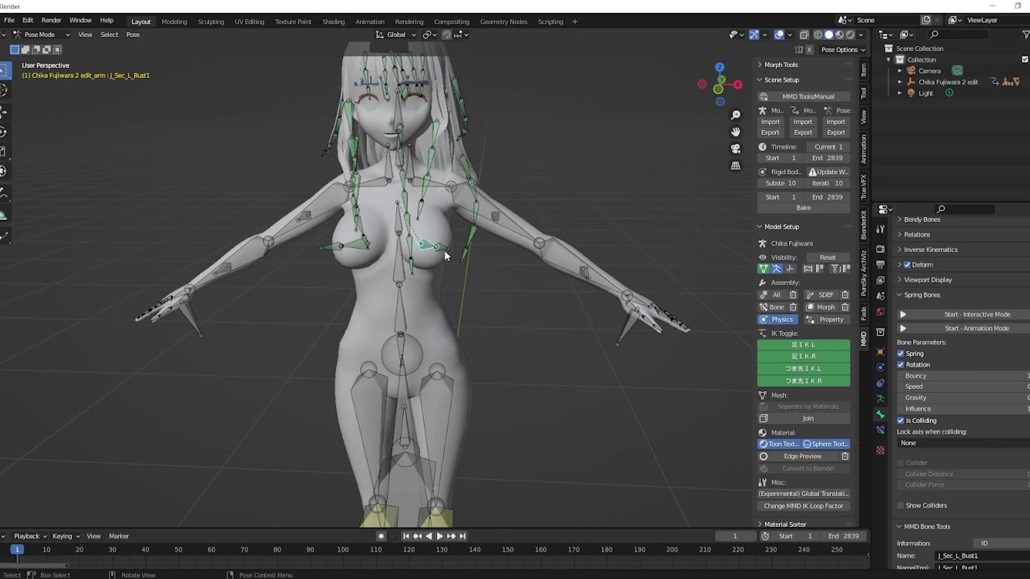
left_click(443, 250)
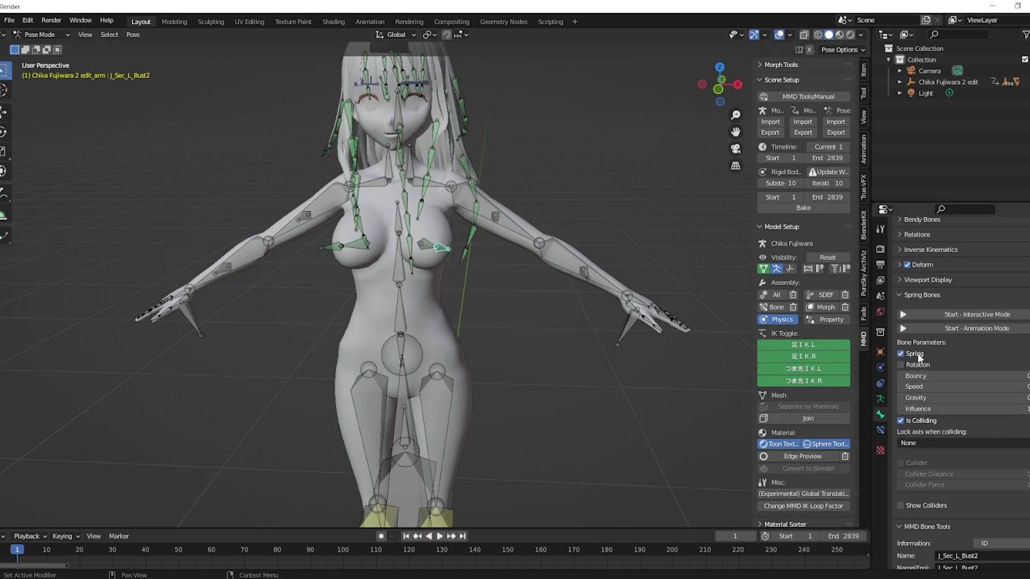
left_click_drag(982, 378, 990, 378)
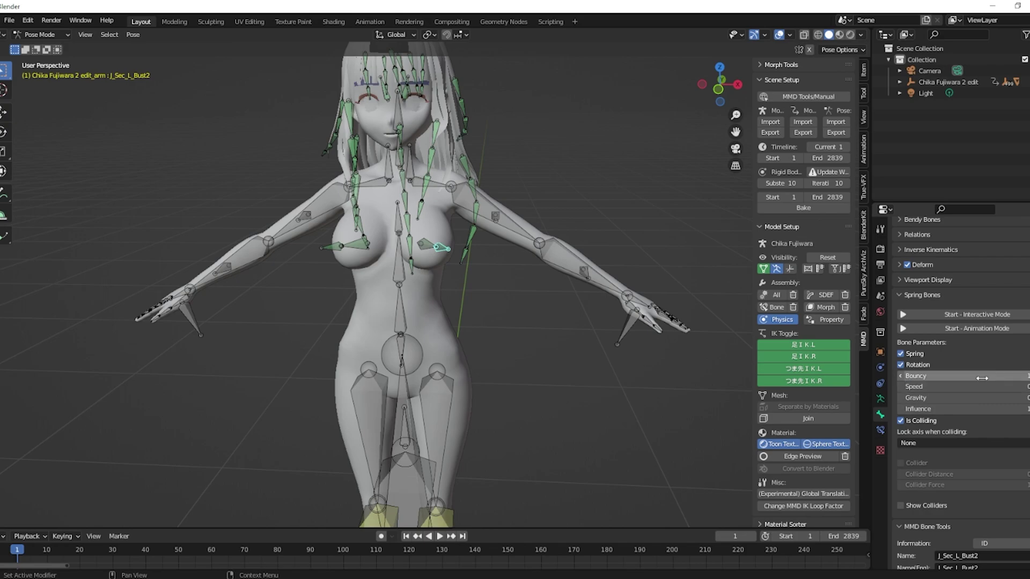
Start the spring bone simulation in Animation Mode, play the dance while orbiting, and hide the bones
left_click(958, 330)
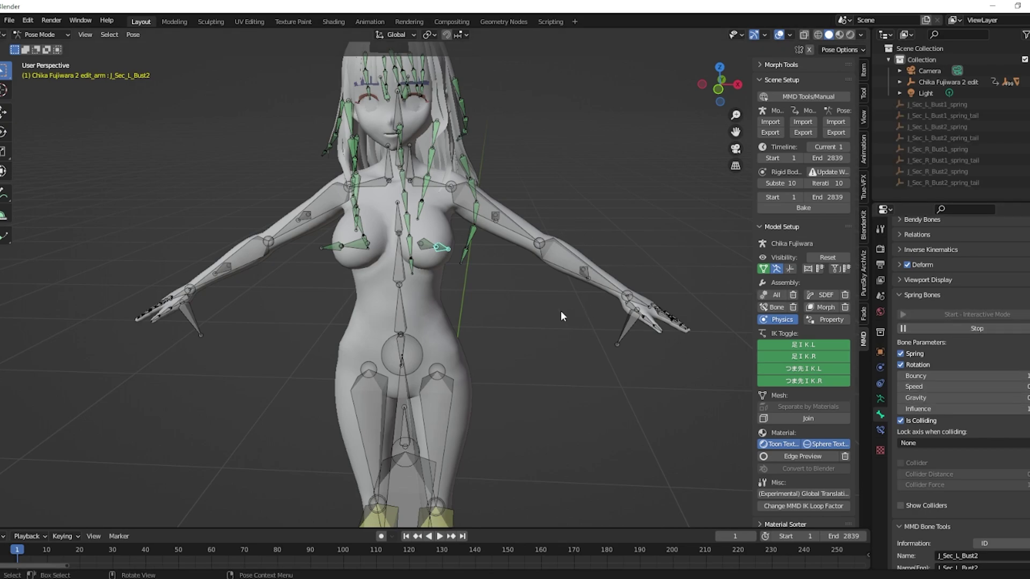
scroll(362, 379, "down", 5)
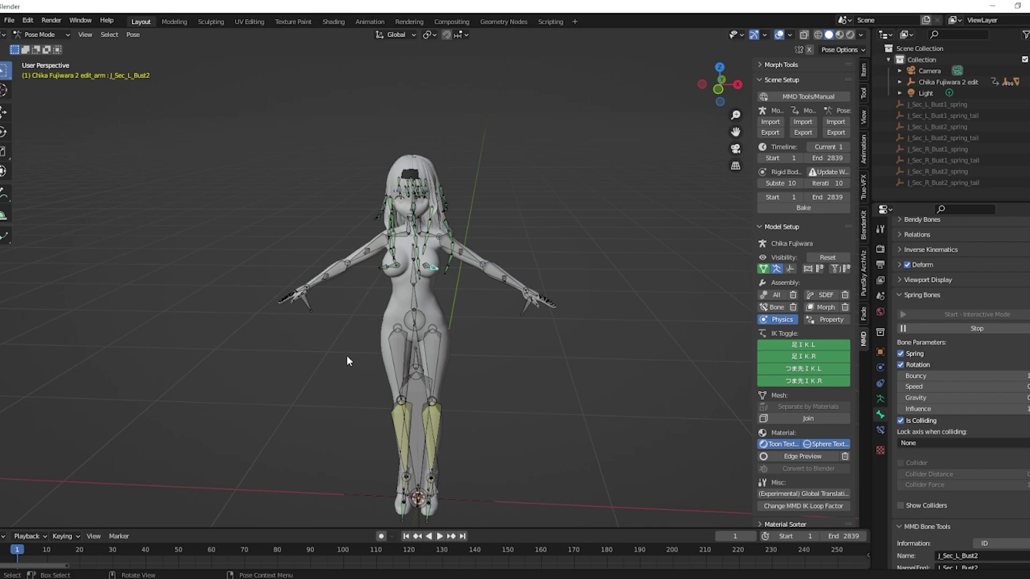
key("space")
middle_click_drag(562, 312, 314, 295)
scroll(313, 240, "up", 5)
middle_click_drag(347, 217, 311, 229)
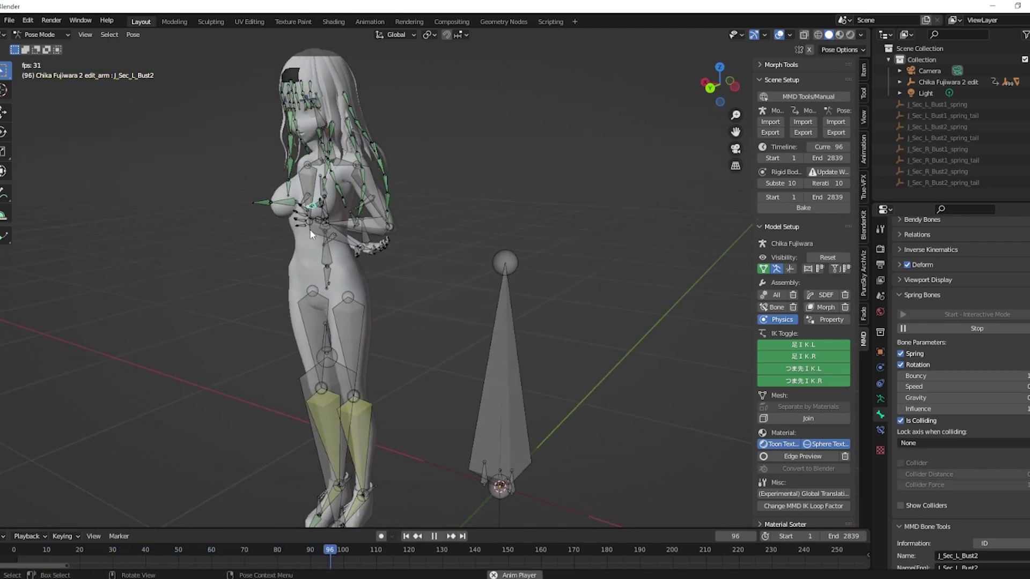
scroll(291, 210, "up", 5)
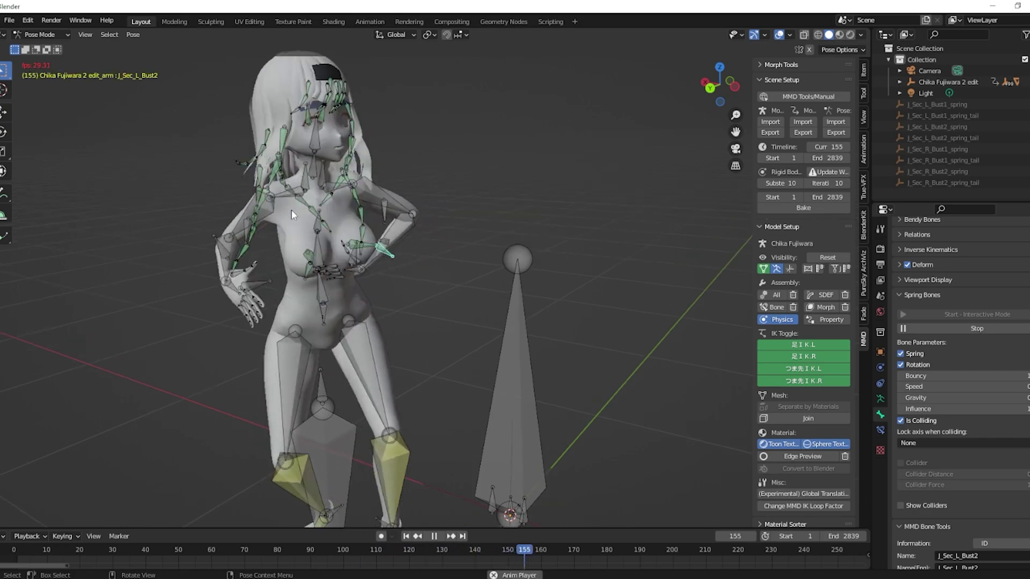
middle_click_drag(291, 209, 500, 229)
scroll(536, 240, "up", 3)
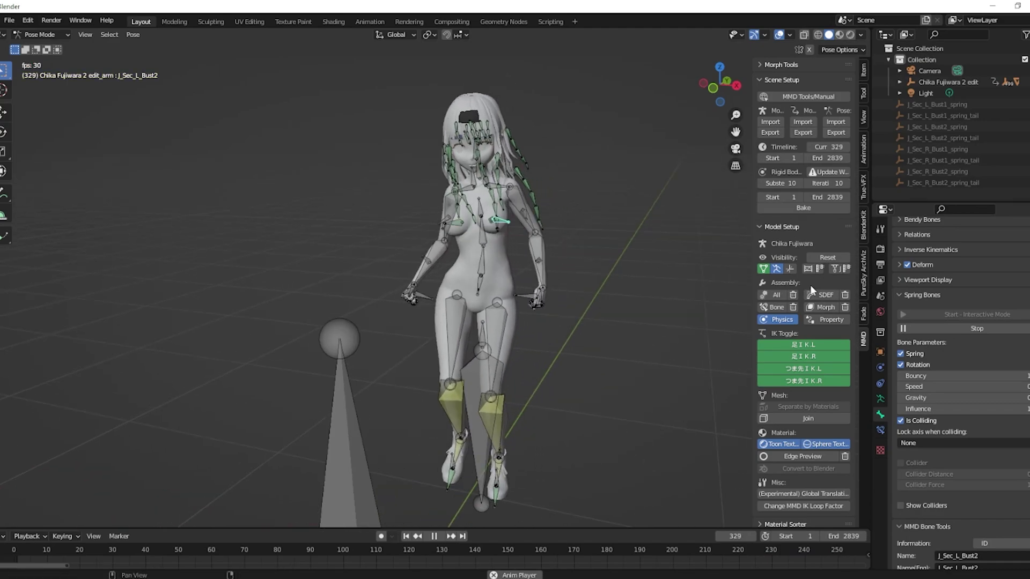
left_click(778, 268)
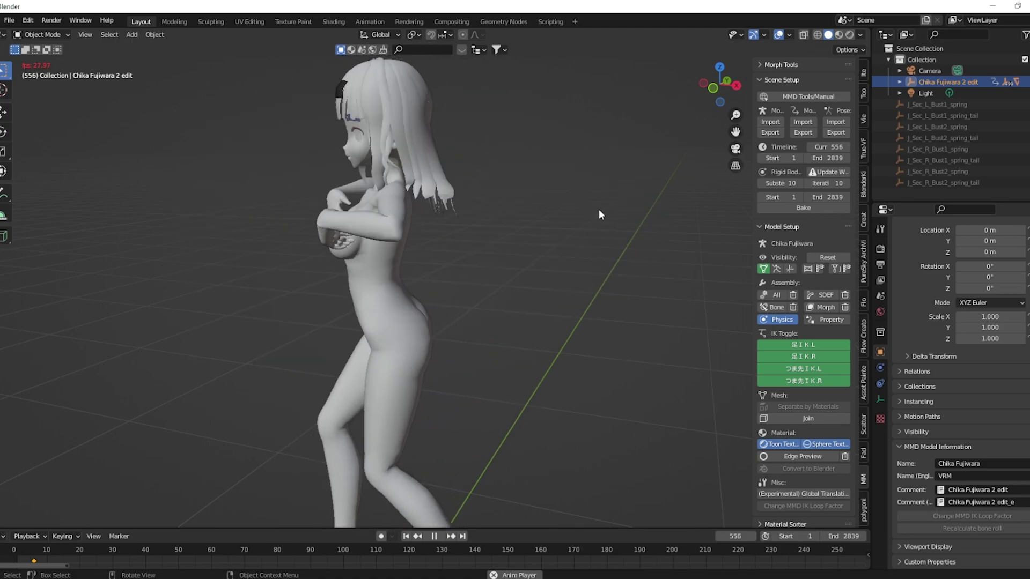
Stop playback, return to frame 0, and orbit to face the model
key("space")
left_click(15, 552)
scroll(346, 353, "down", 5)
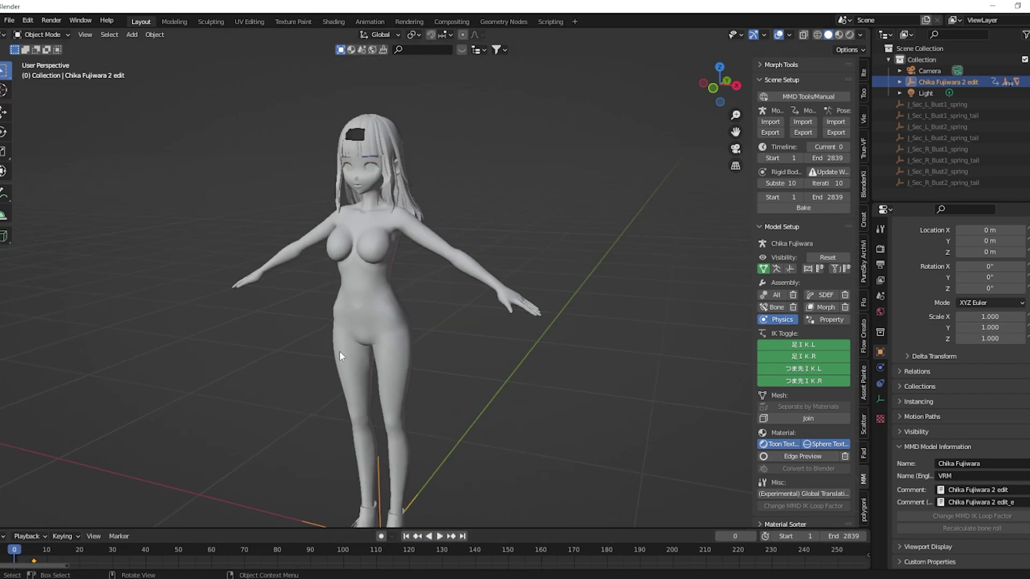
middle_click_drag(421, 244, 438, 239)
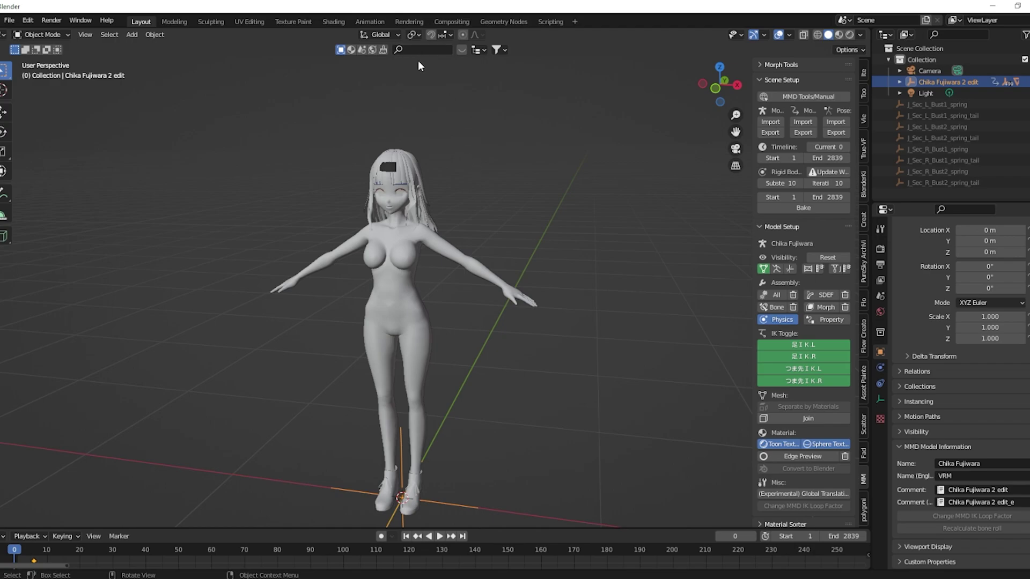
Show the armature bones in MMD Model Setup and select the armature
scroll(433, 208, "up", 2)
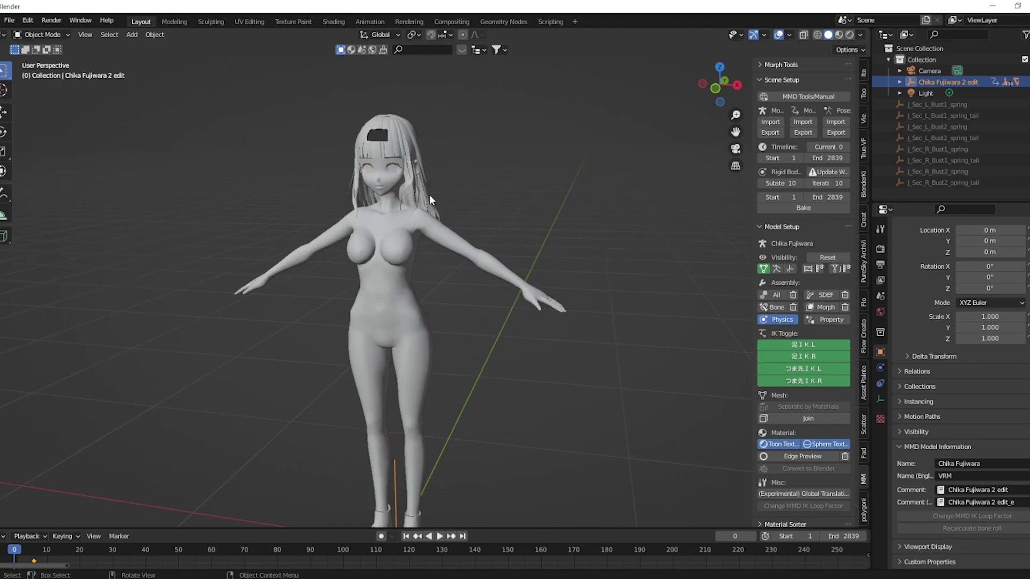
left_click(776, 269)
scroll(368, 197, "up", 4)
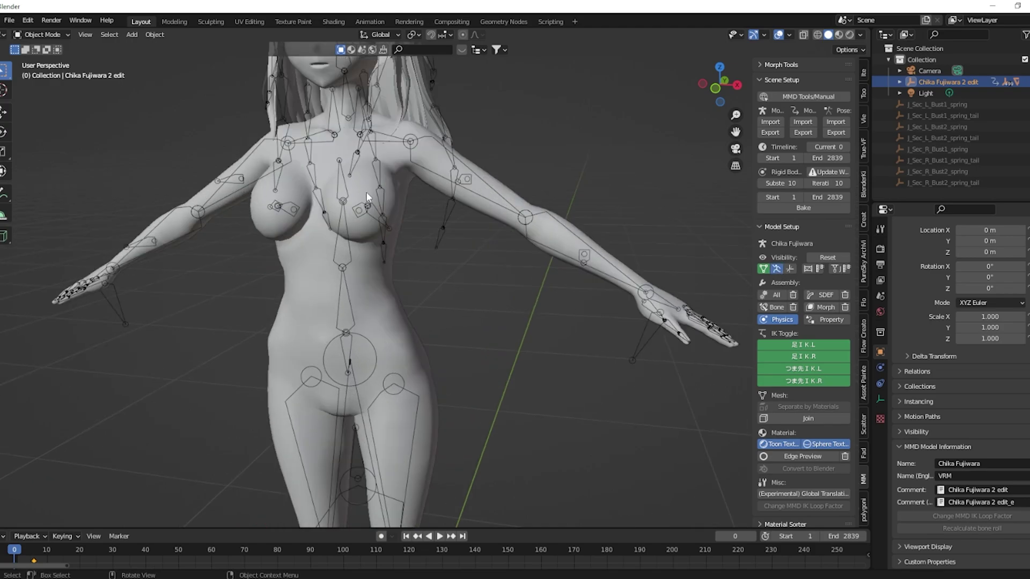
left_click(349, 252)
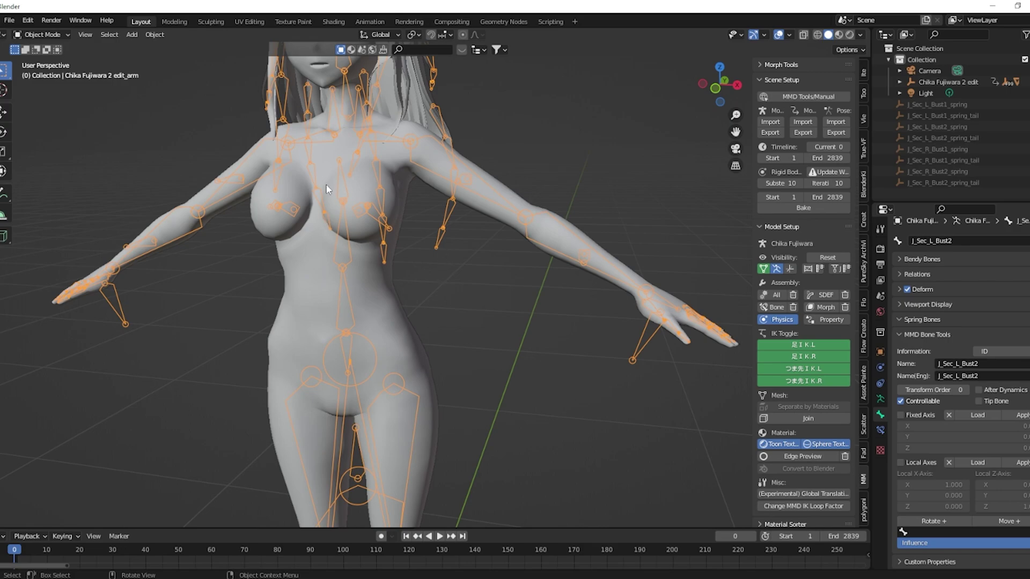
Put the armature in Pose Mode and add both right chest bones to the selection
left_click(68, 32)
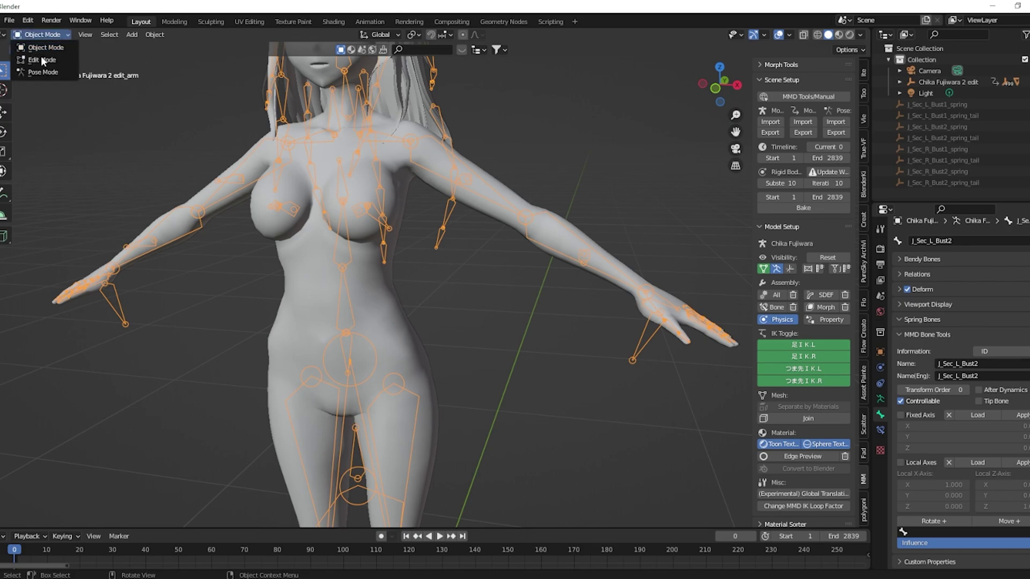
left_click(36, 71)
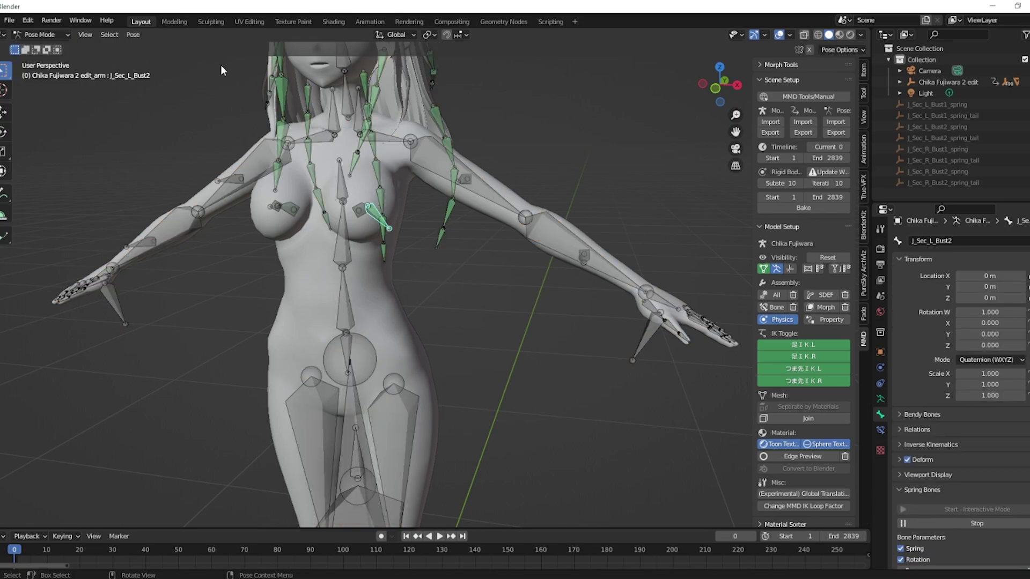
middle_click_drag(295, 212, 337, 273)
scroll(288, 248, "up", 3)
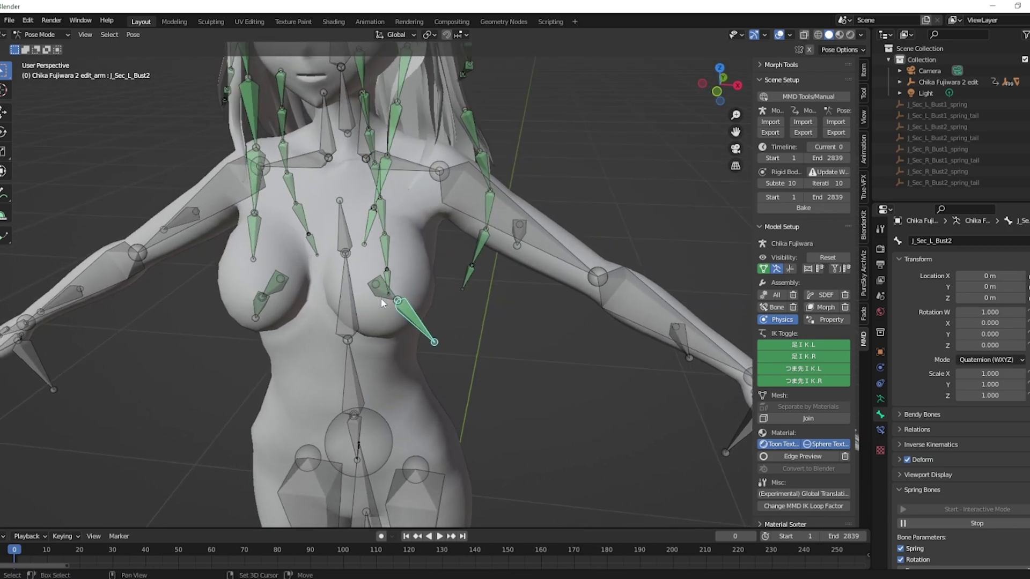
left_click(282, 287, "shift")
left_click(262, 314, "shift")
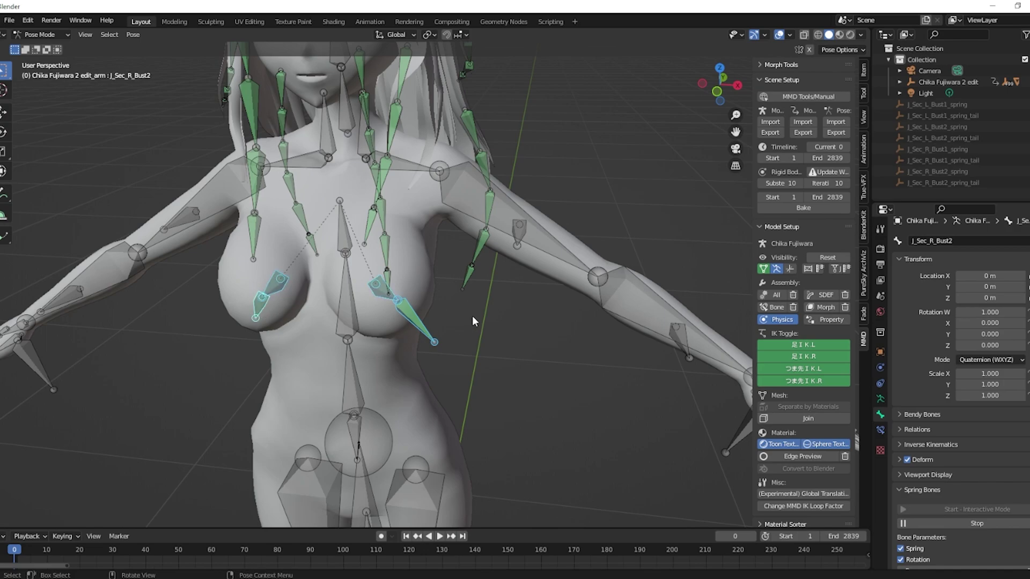
middle_click_drag(472, 314, 160, 80)
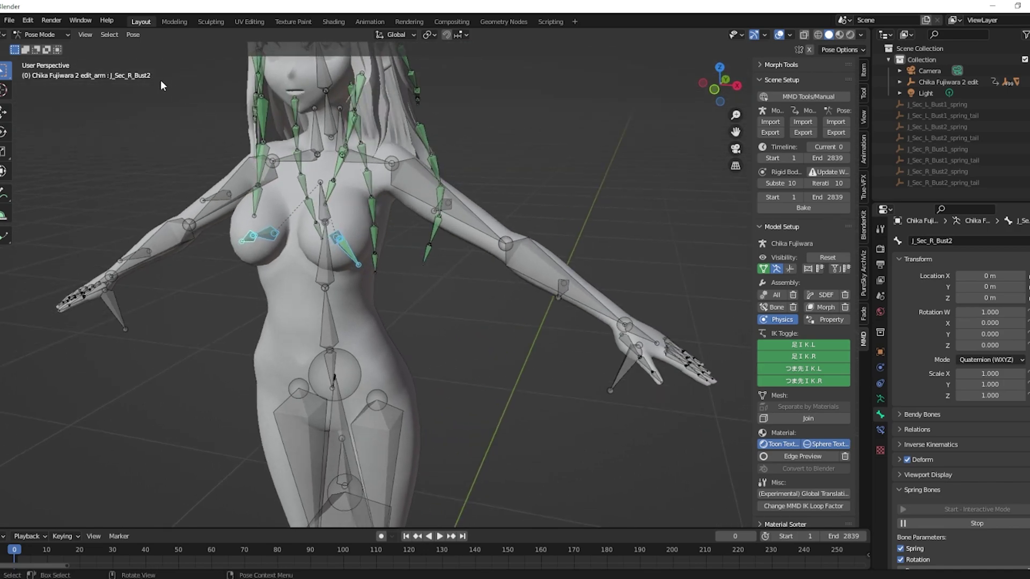
Open the Bake Action settings from the Pose menu with Clear Constraints ticked
left_click(134, 35)
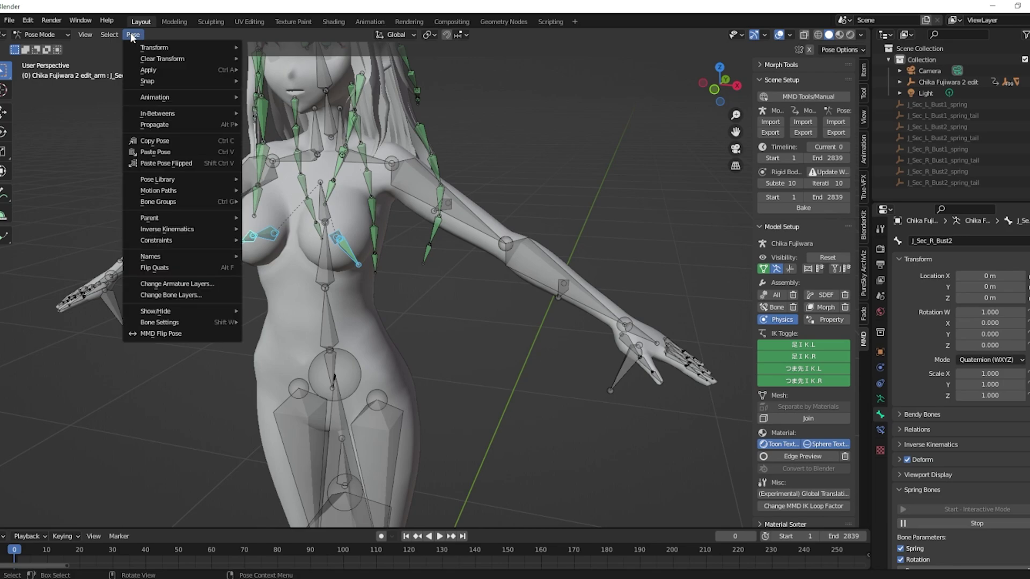
mouse_move(159, 99)
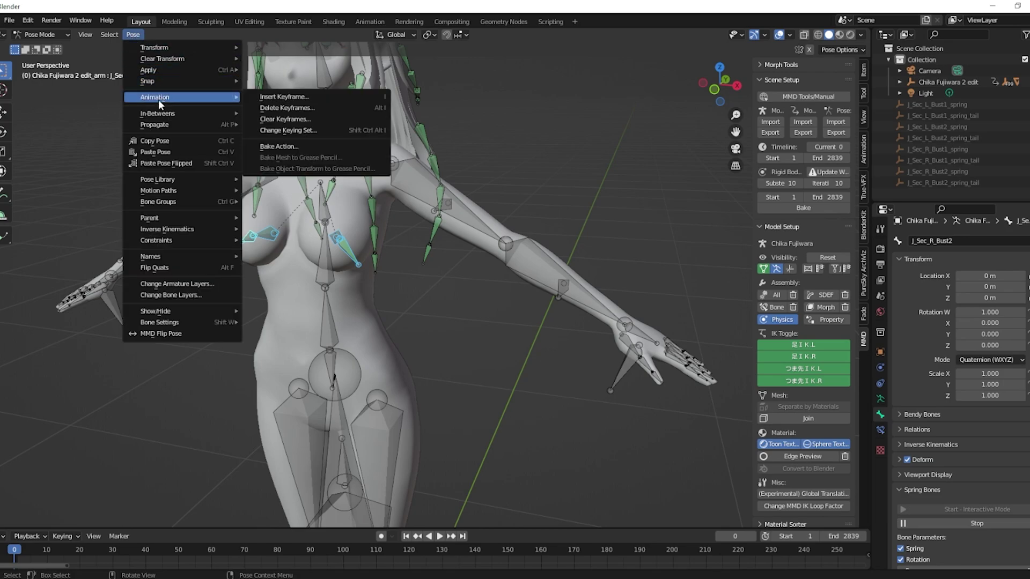
left_click(292, 147)
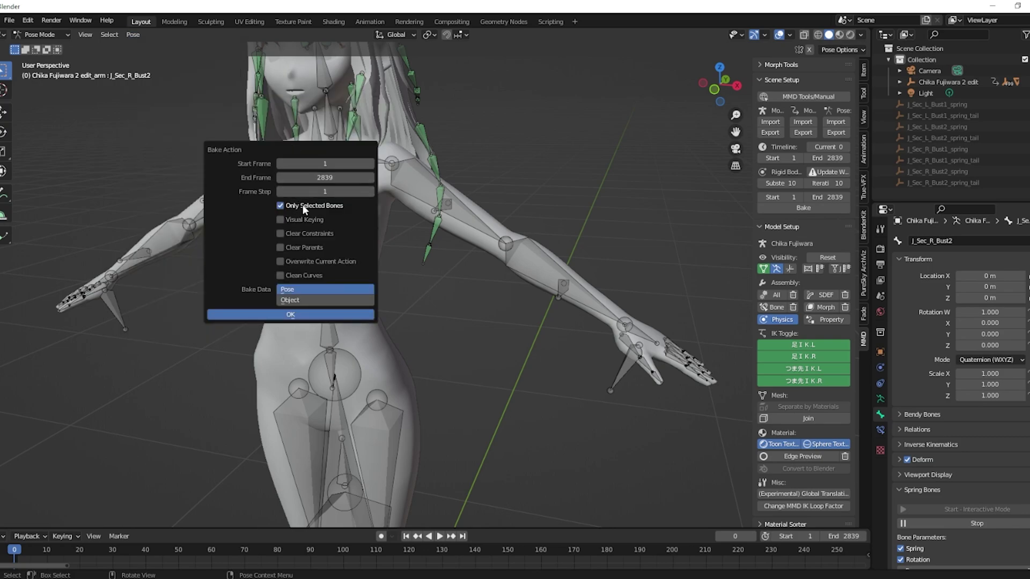
left_click(305, 233)
Tick Overwrite Current Action so the 1–2839 bake replaces the existing action
left_click(303, 262)
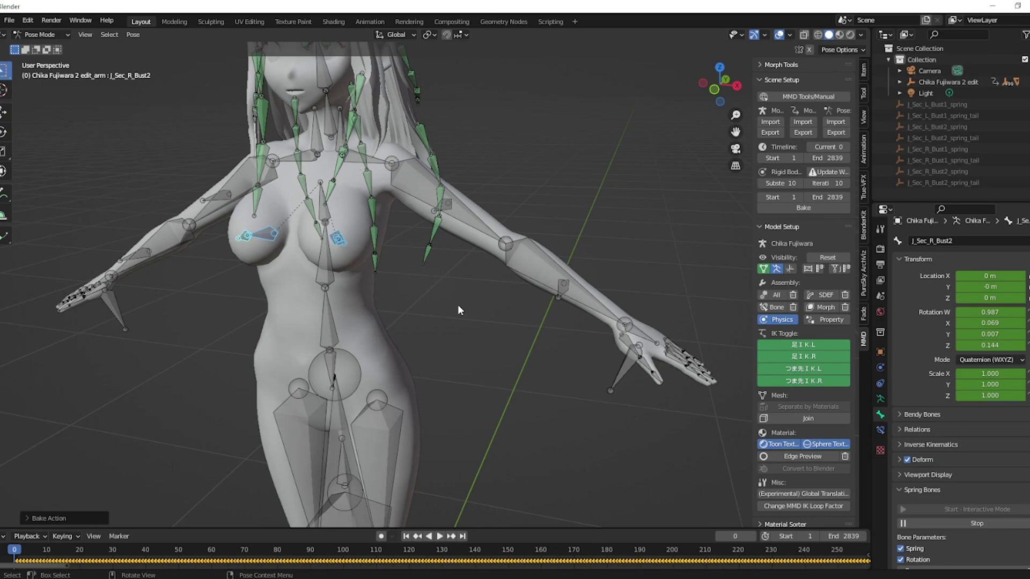
Stop the live simulation from the Spring Bones panel in the Bone properties
scroll(458, 302, "down", 4)
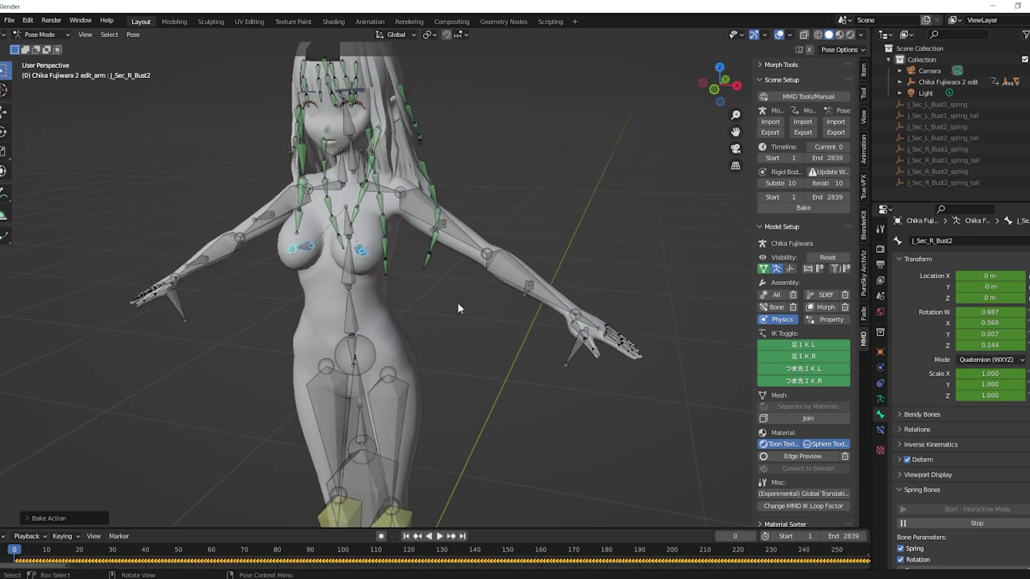
scroll(458, 303, "up", 2)
scroll(942, 471, "down", 5)
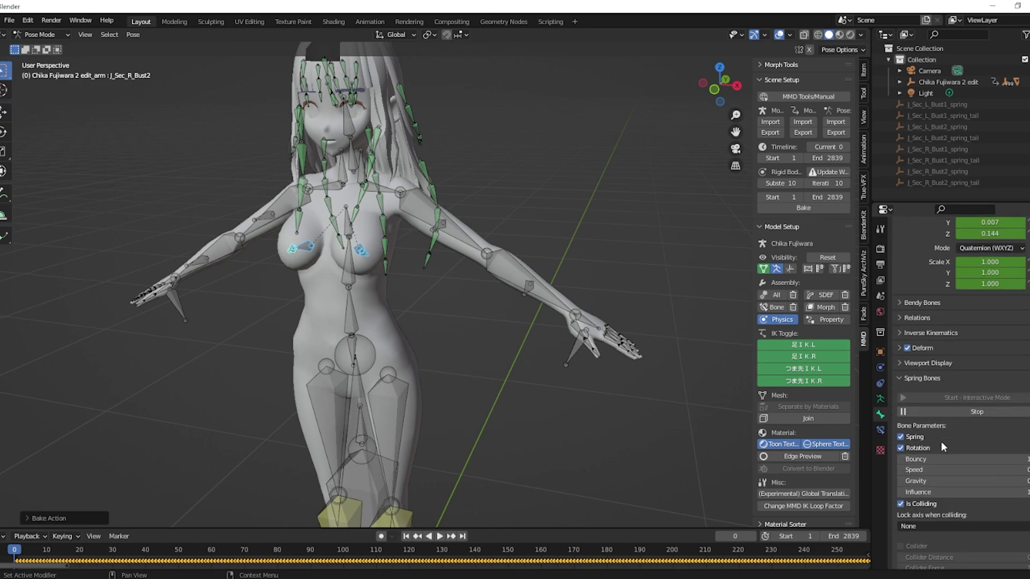
scroll(942, 429, "down", 2)
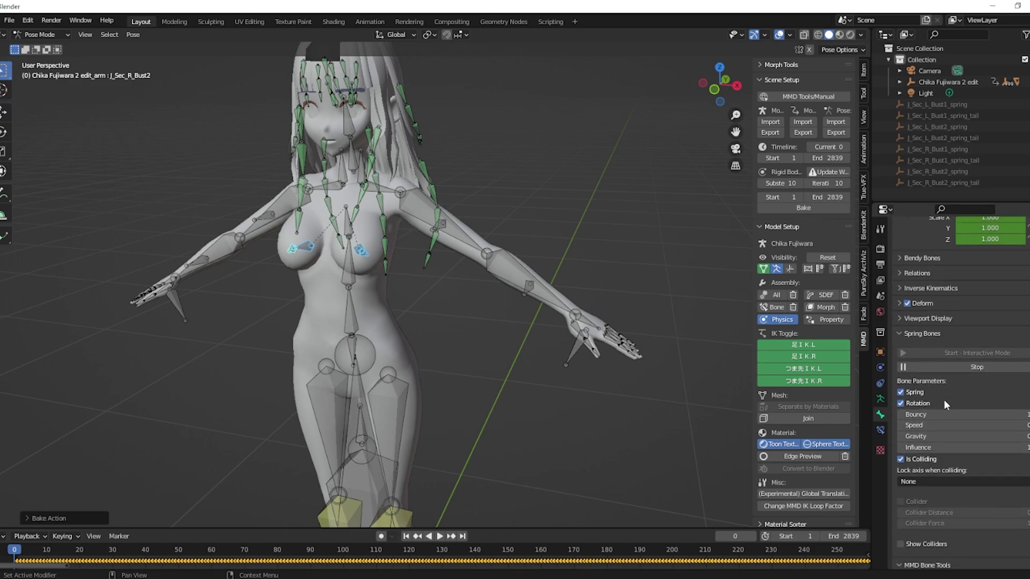
left_click(973, 368)
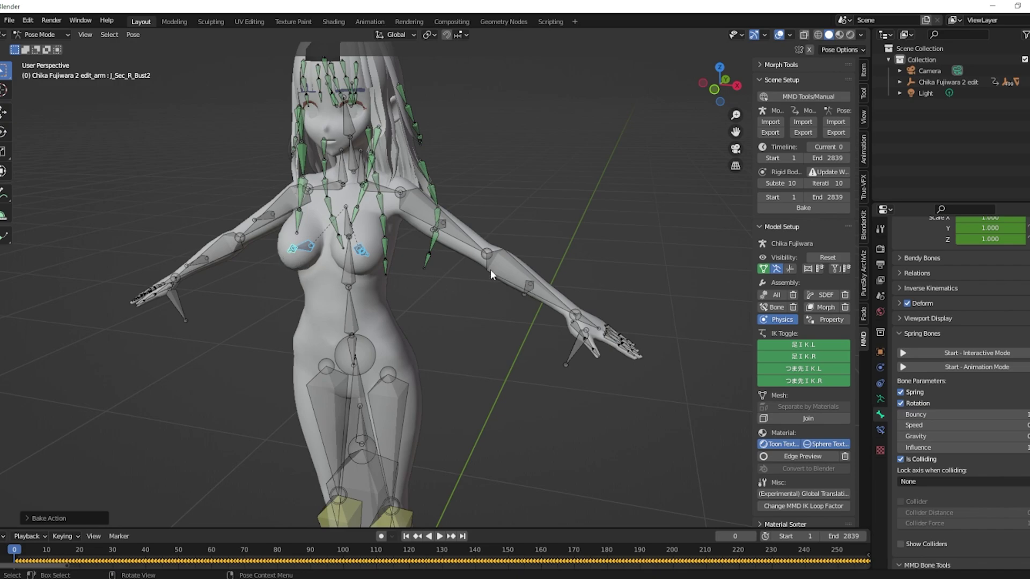
Play the dance animation and orbit round to a front view of the model
scroll(481, 268, "down", 3)
scroll(482, 268, "down", 2)
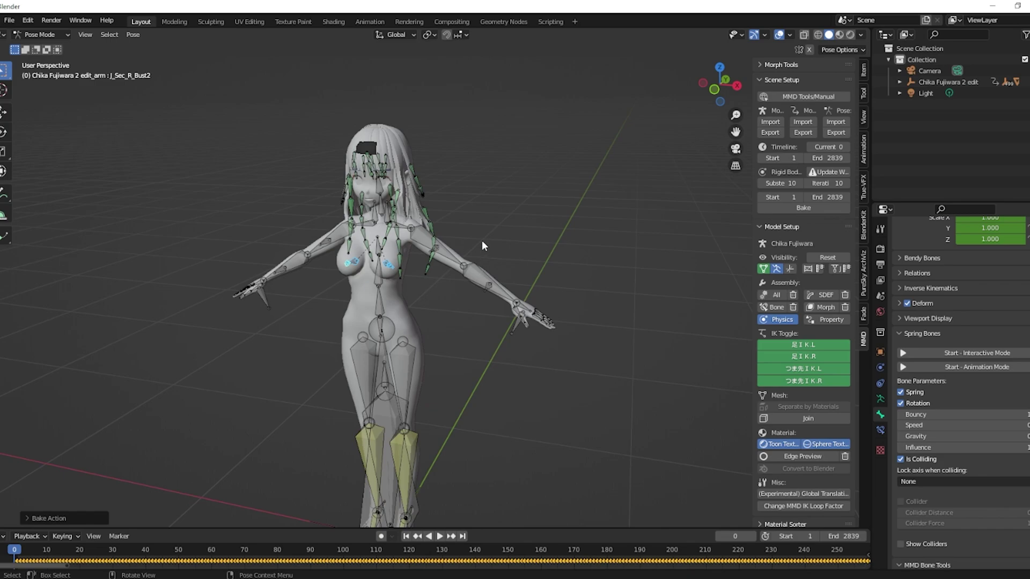
key("space")
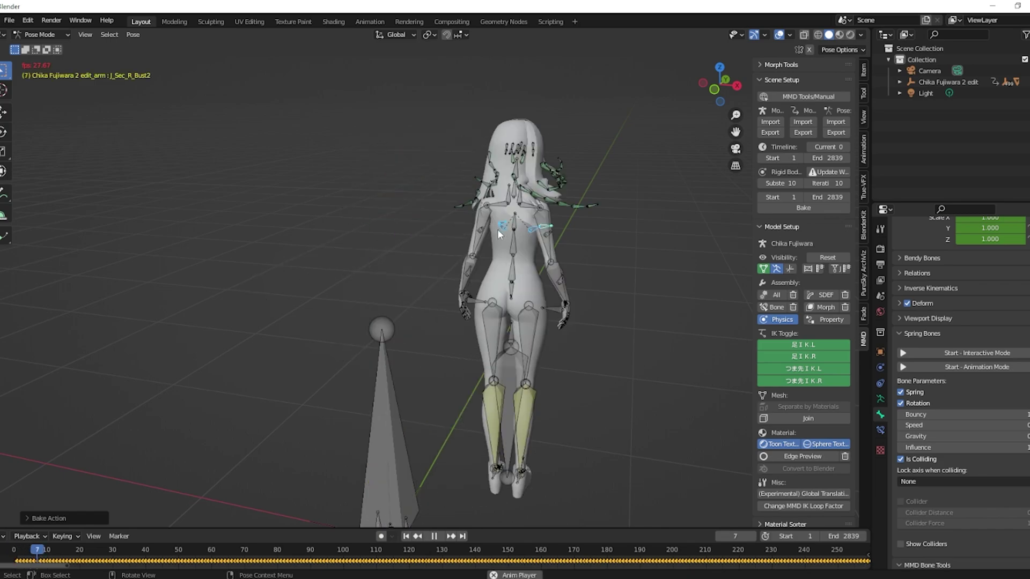
mouse_move(315, 214)
middle_mouse_down()
mouse_move(332, 208)
mouse_move(313, 225)
middle_mouse_up()
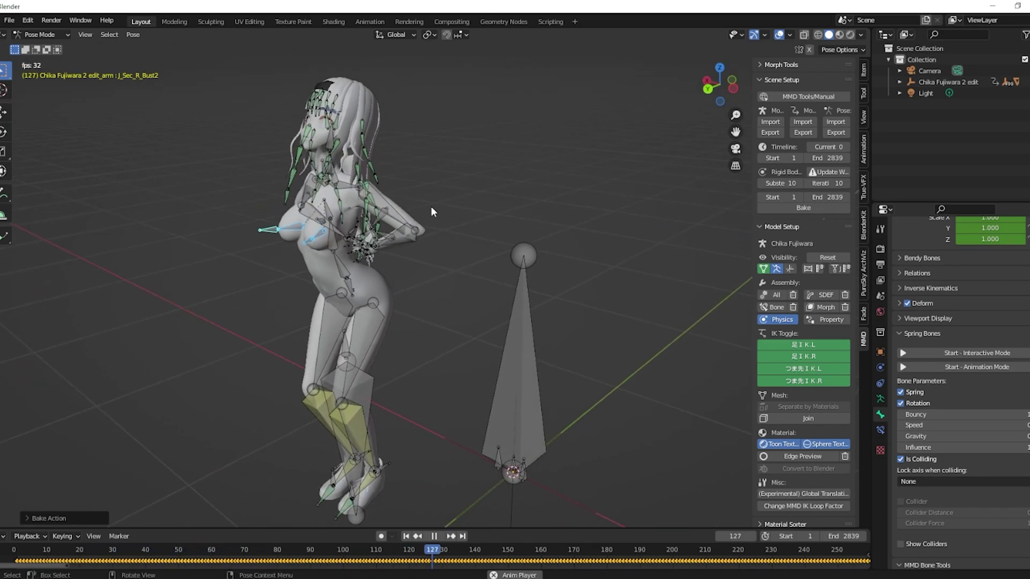
middle_click_drag(430, 205, 379, 202)
middle_click_drag(474, 196, 336, 186)
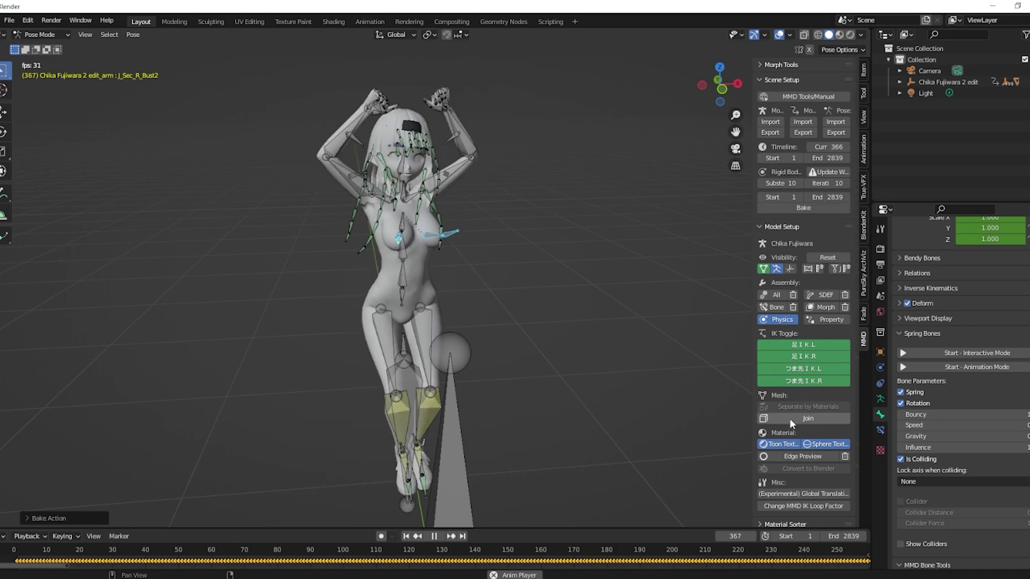
Hide the armature bones, switch to Material Preview shading, and orbit around the dancer
left_click(775, 269)
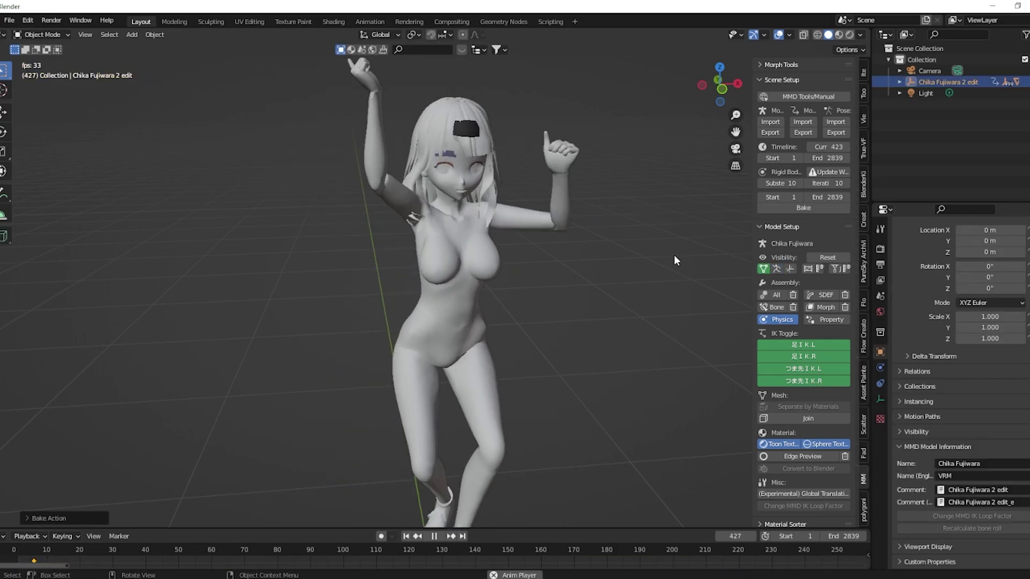
left_click(839, 35)
left_click_drag(721, 86, 622, 178)
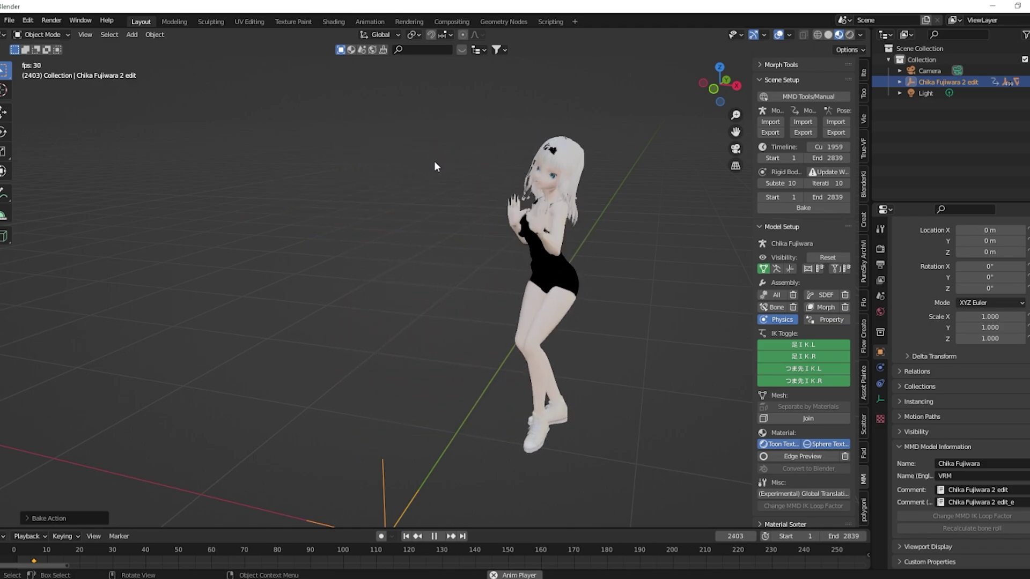
middle_click_drag(434, 161, 513, 164)
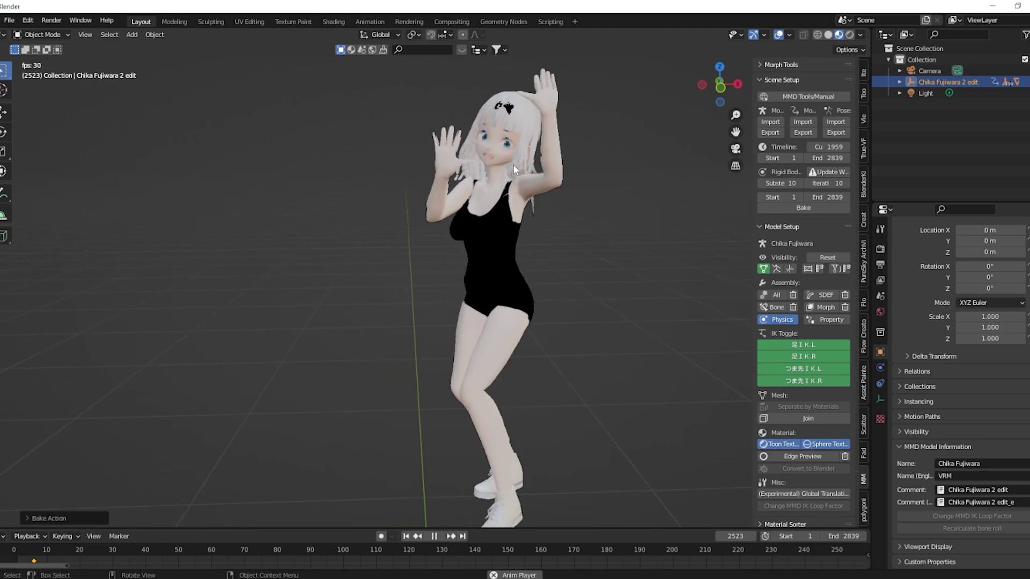